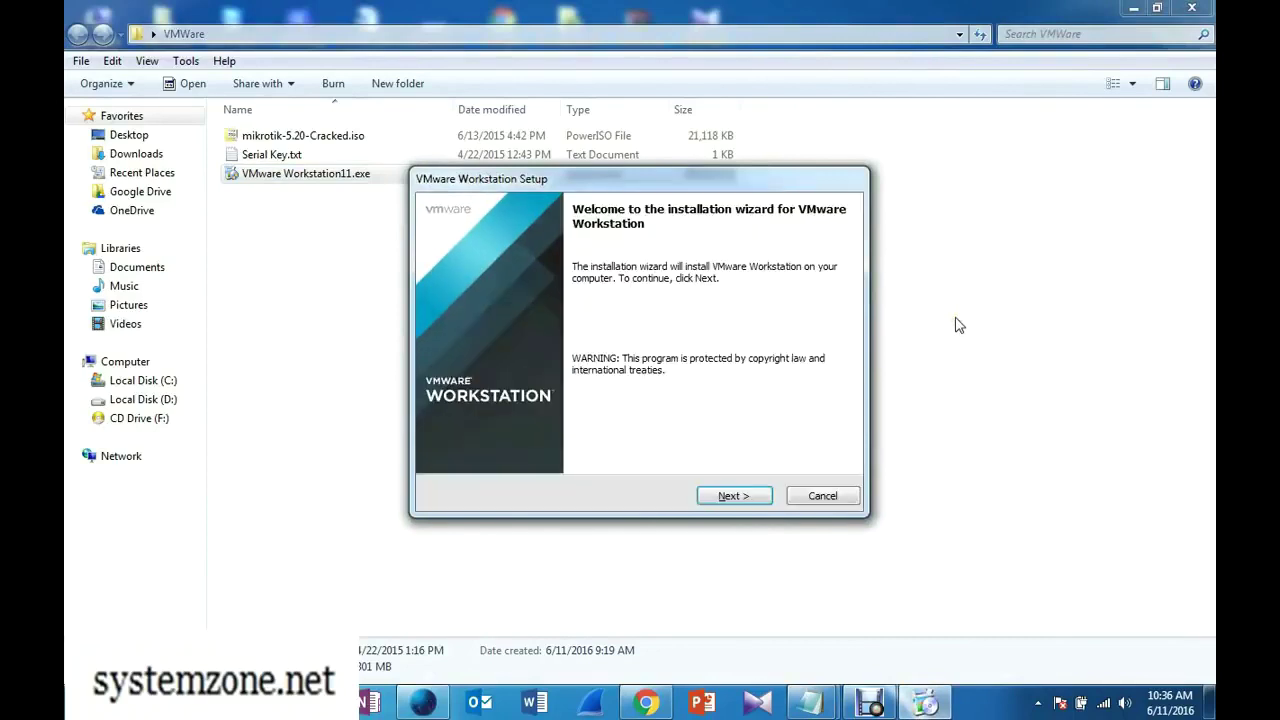
# - Accept the license agreement and choose the Typical setup for VMware Workstation
pyautogui.click(724, 497)
pyautogui.click(597, 440)
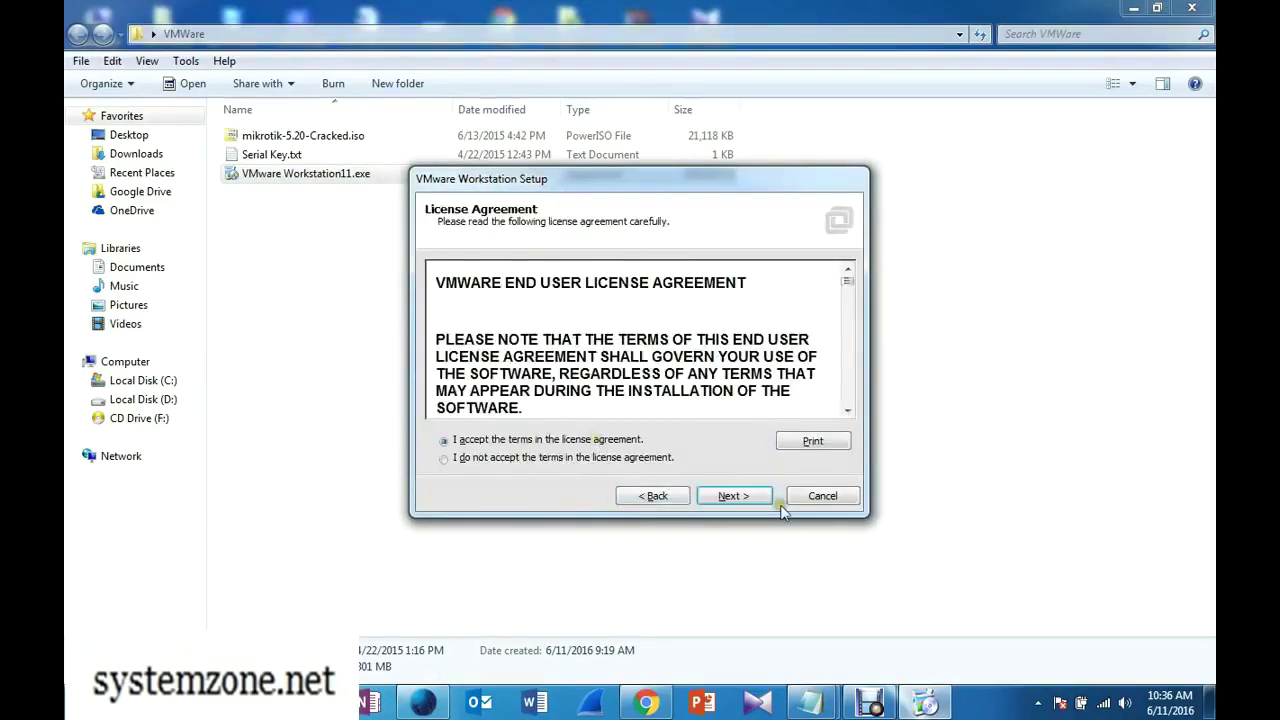
pyautogui.click(729, 497)
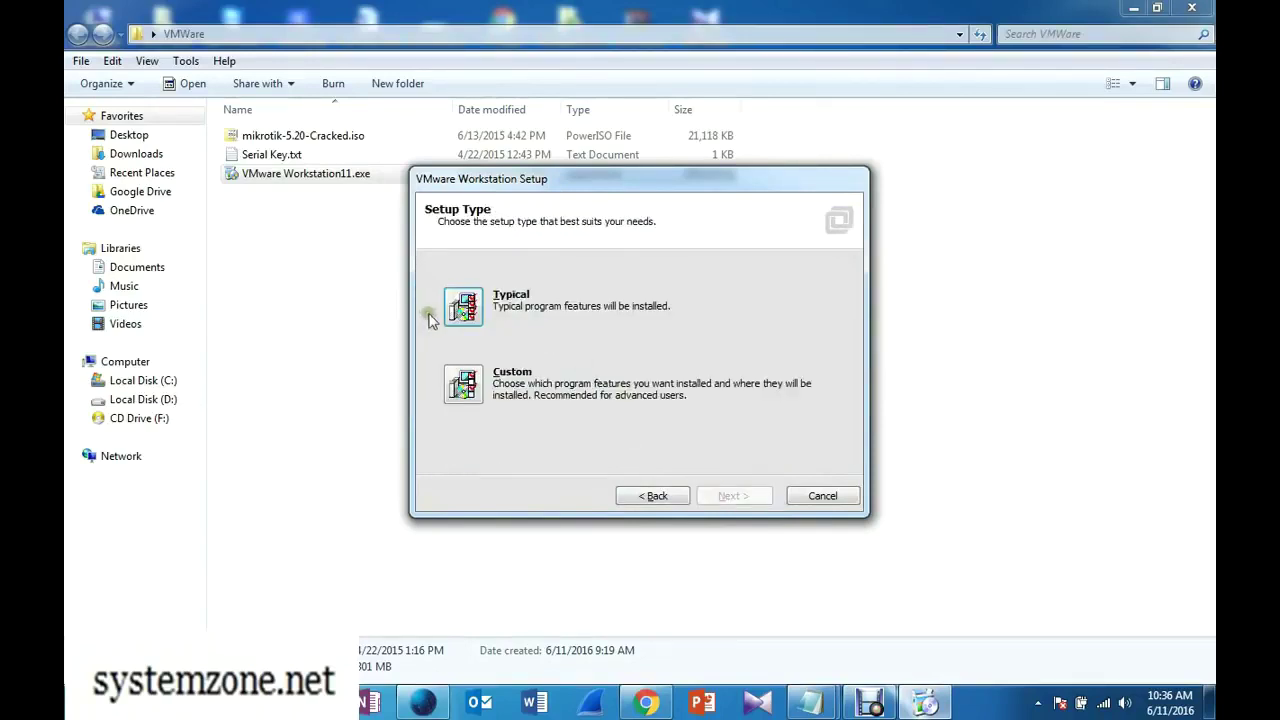
pyautogui.click(470, 310)
pyautogui.click(733, 495)
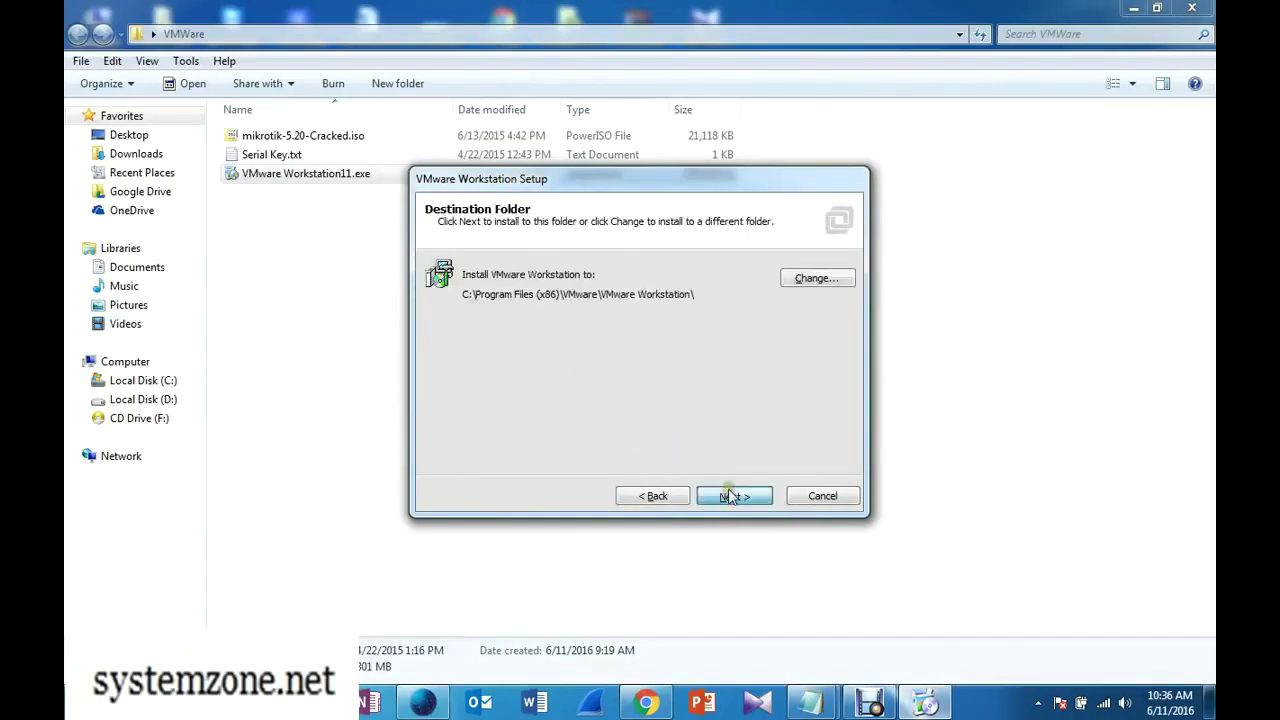
# - Keep the default destination folder, and turn off startup product update checks and the Help improve VMware Workstation option
pyautogui.click(568, 280)
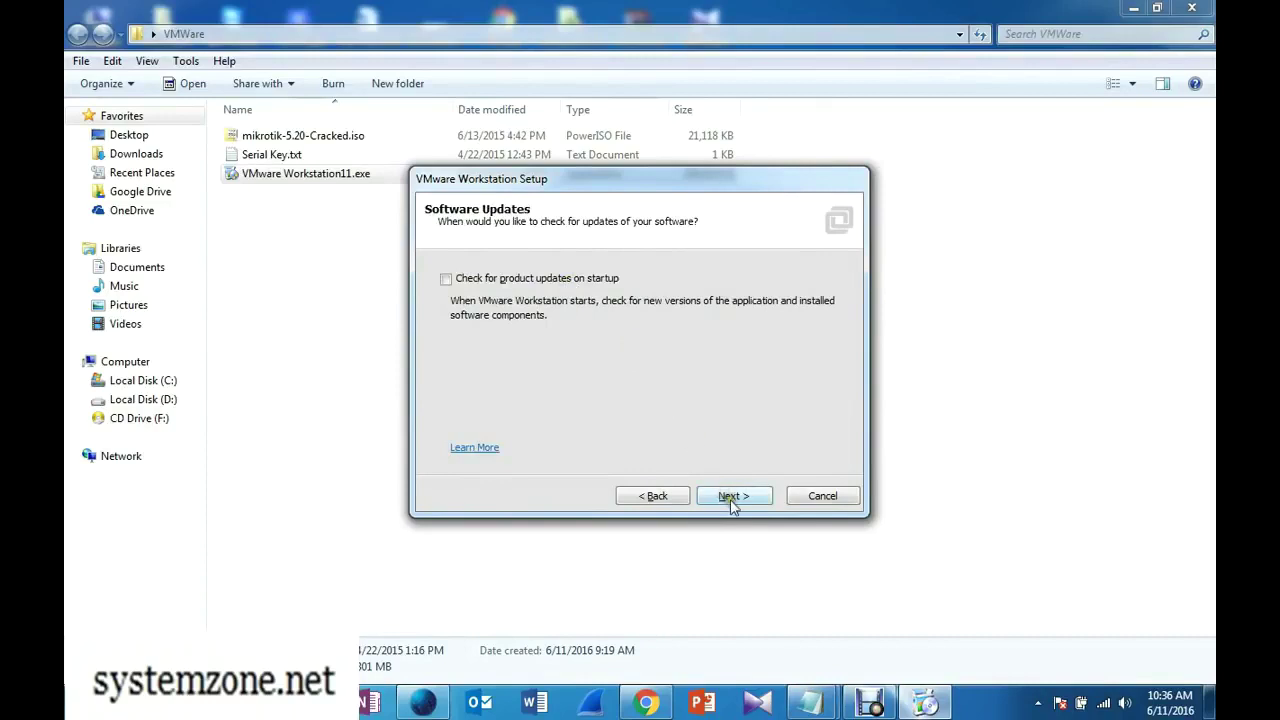
pyautogui.click(731, 497)
pyautogui.click(552, 278)
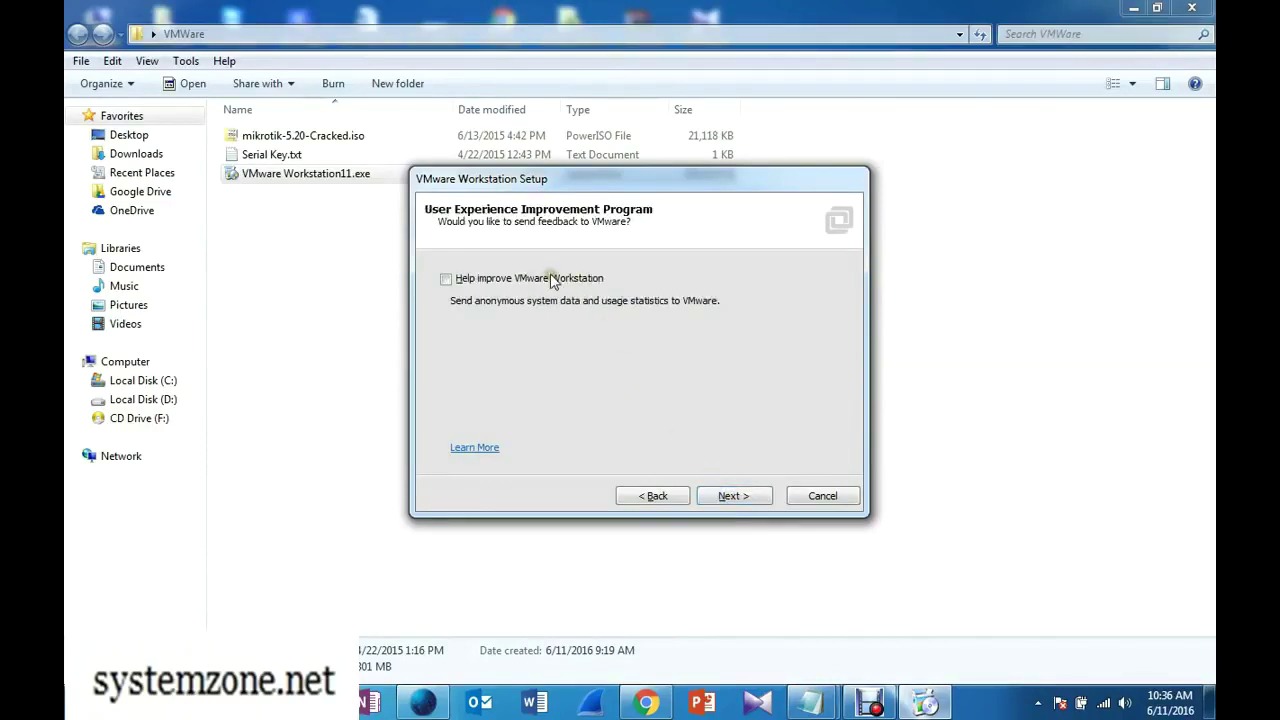
pyautogui.click(733, 496)
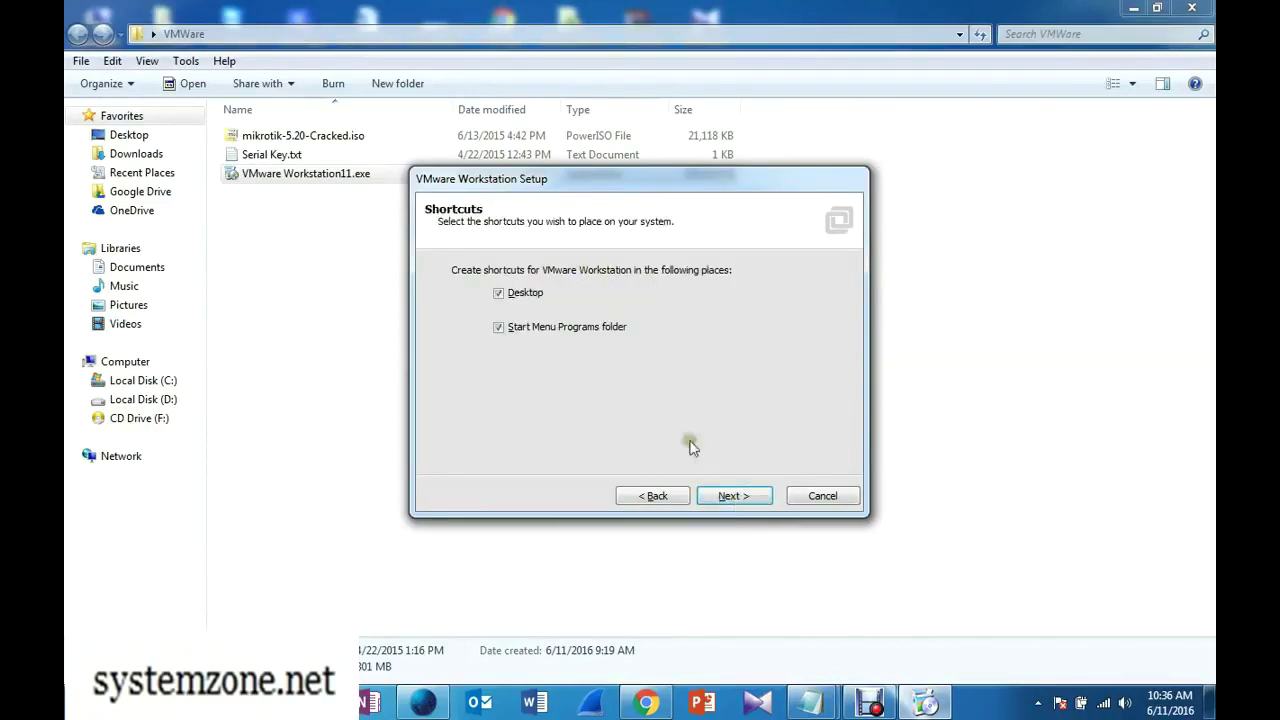
# - Install VMware Workstation with Desktop and Start Menu shortcuts, and finish the setup wizard
pyautogui.click(733, 496)
pyautogui.click(738, 498)
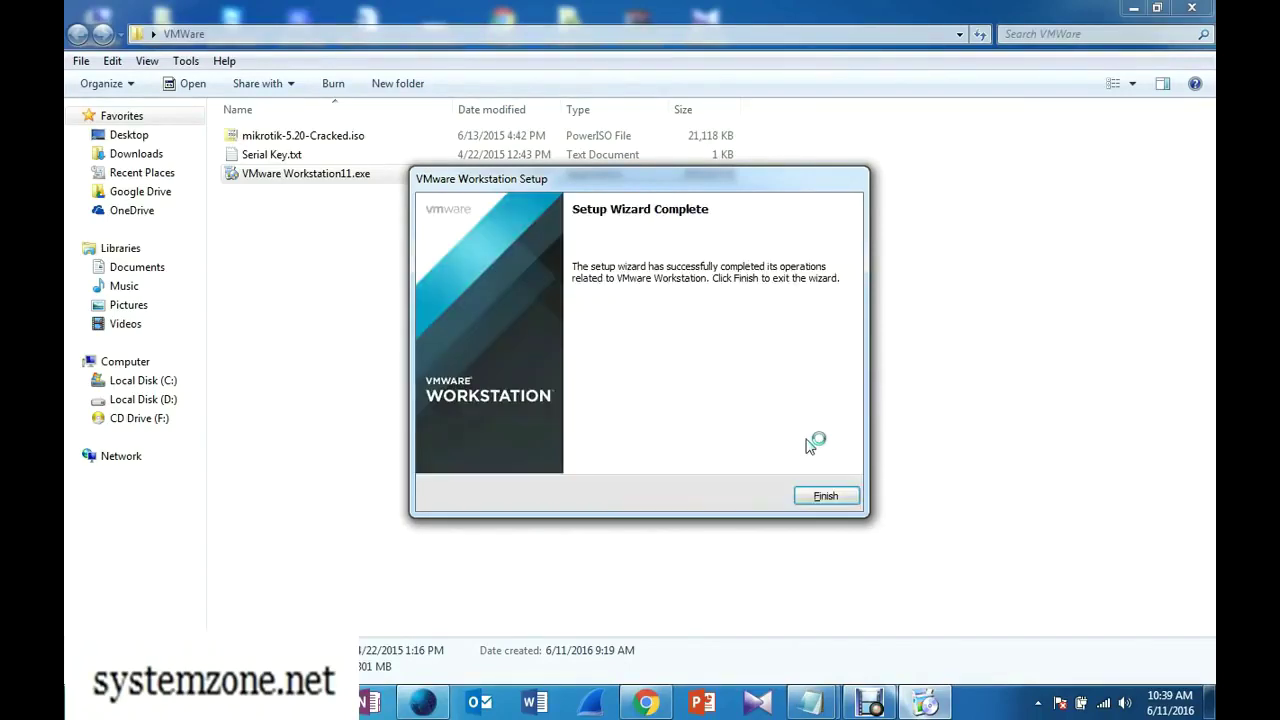
pyautogui.click(827, 496)
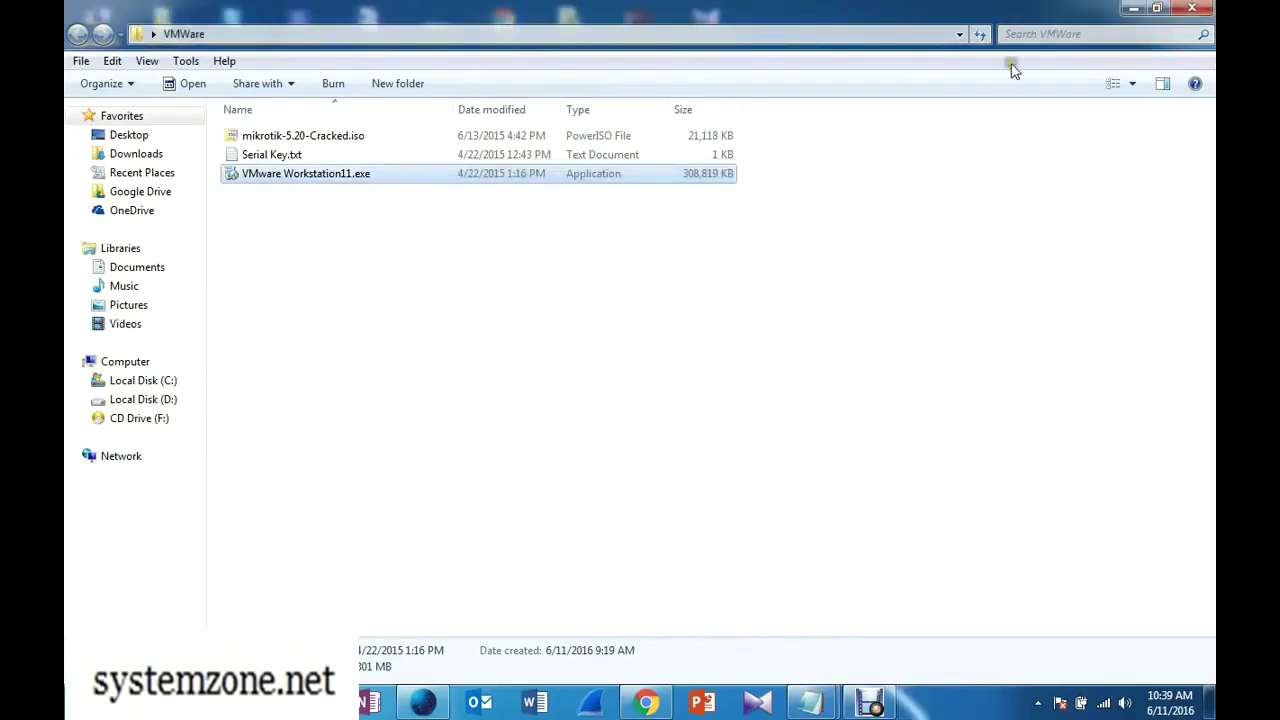
# - Minimize the VMWare folder and launch VMware Workstation from the desktop
pyautogui.click(1133, 9)
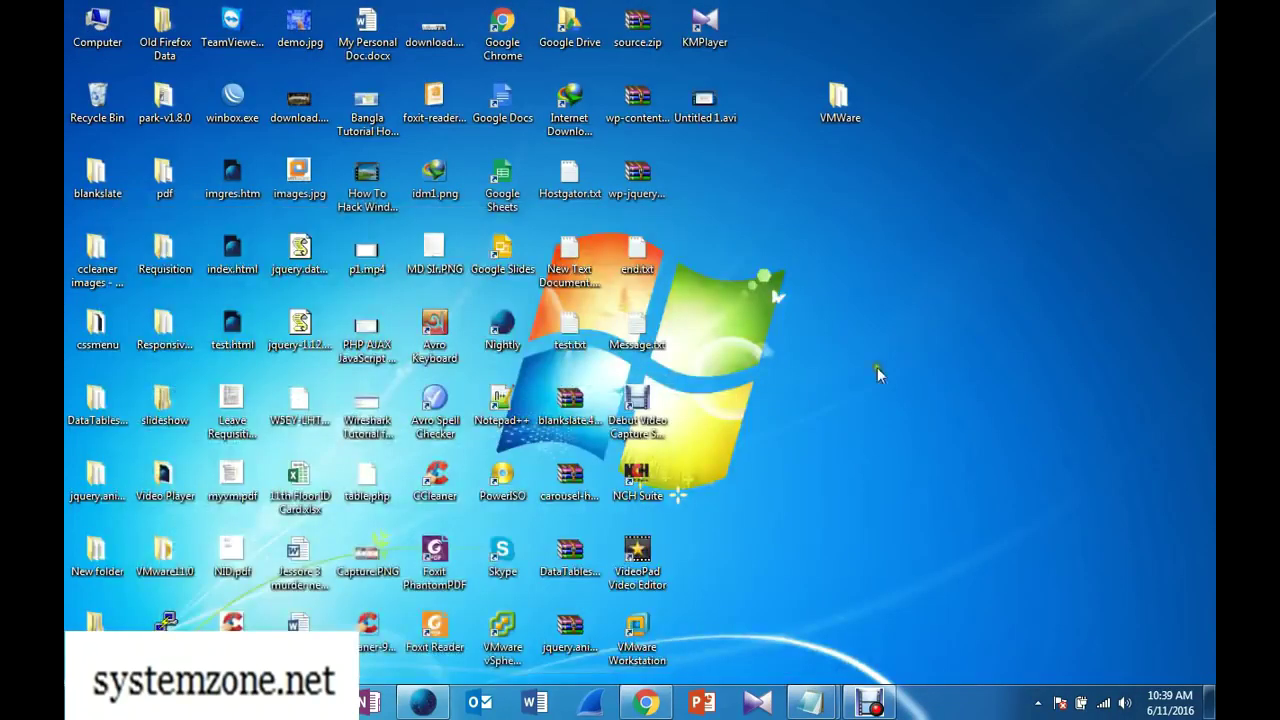
pyautogui.doubleClick(638, 635)
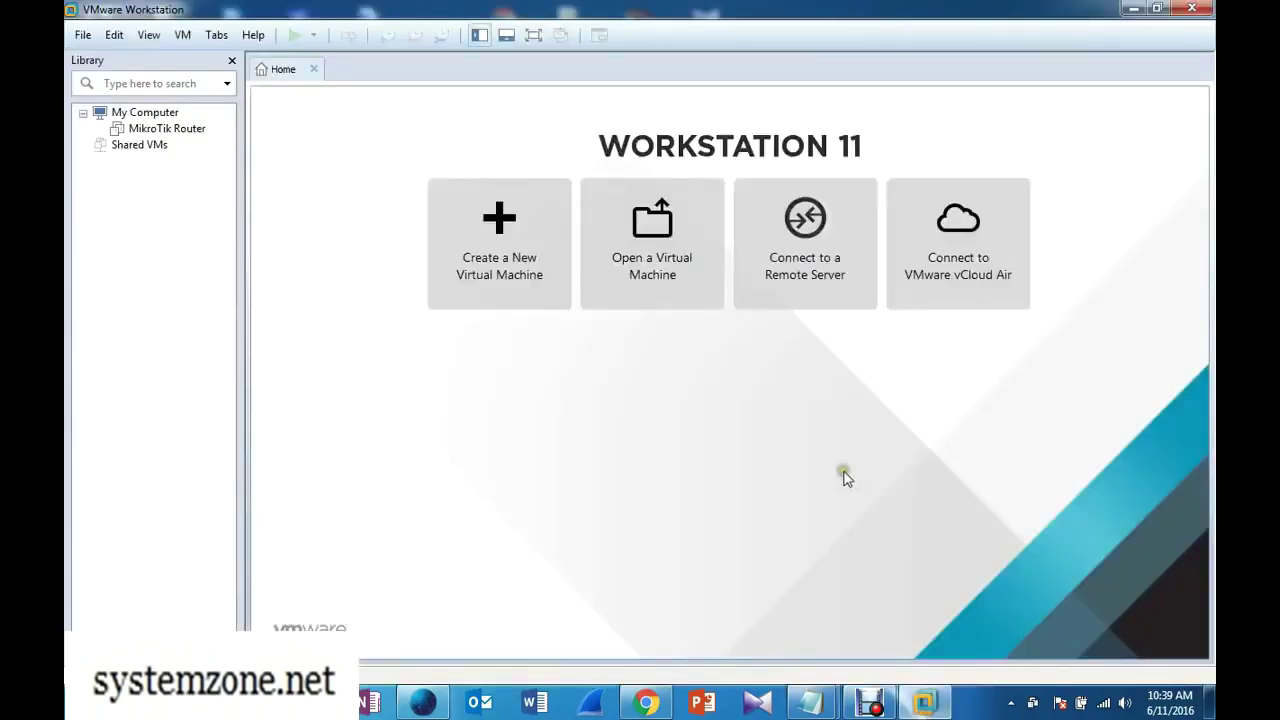
pyautogui.click(1130, 9)
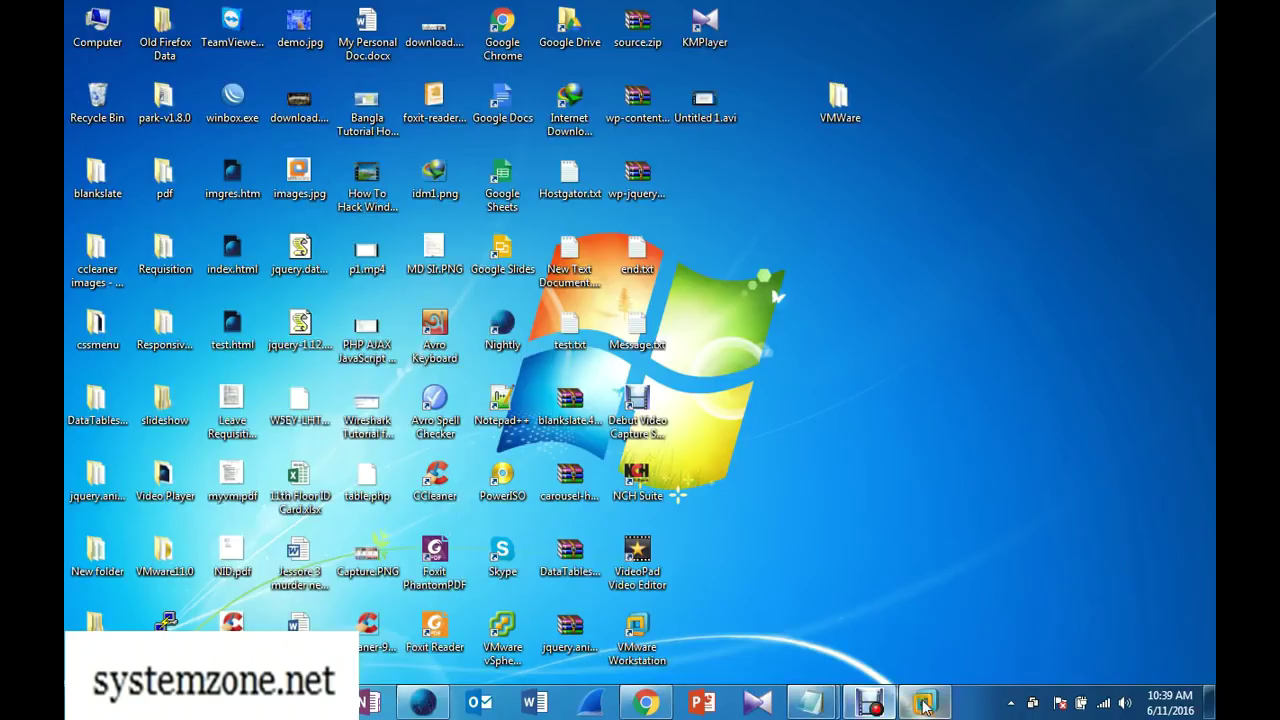
pyautogui.click(924, 702)
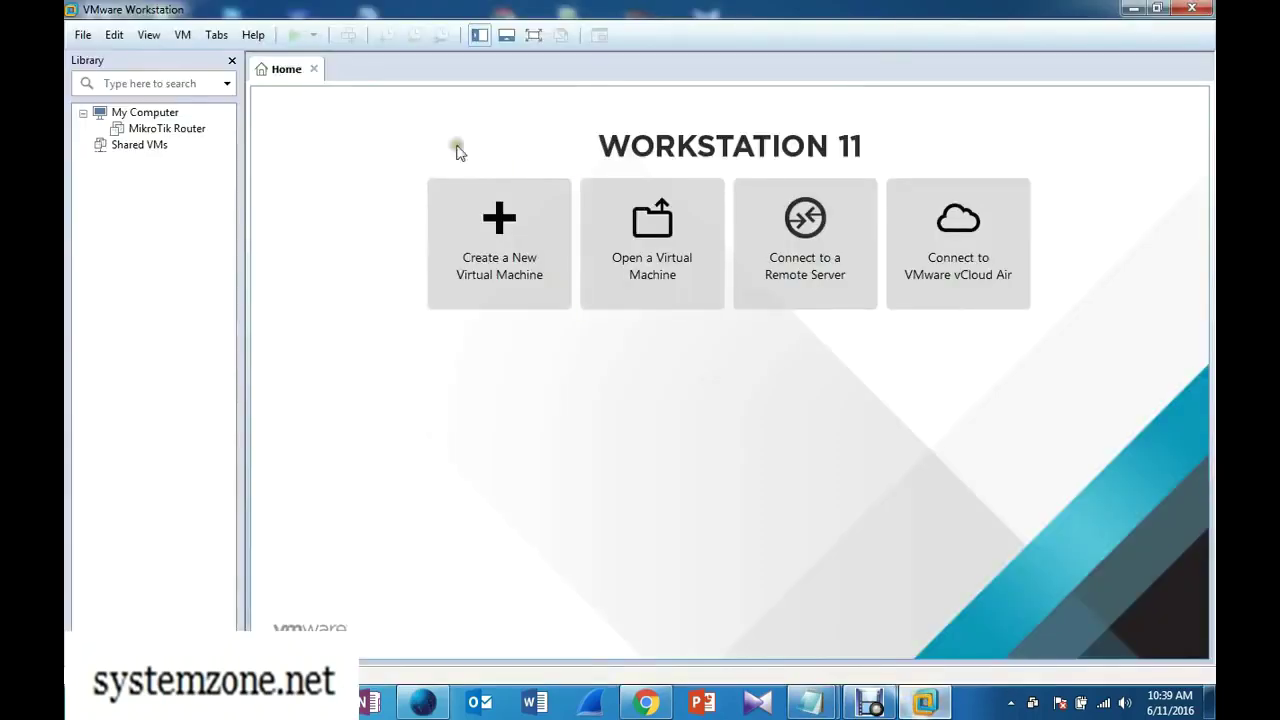
# - Start a new Custom virtual machine with Workstation 11.0 compatibility and a blank hard disk without a guest operating system installer
pyautogui.click(83, 34)
pyautogui.click(112, 56)
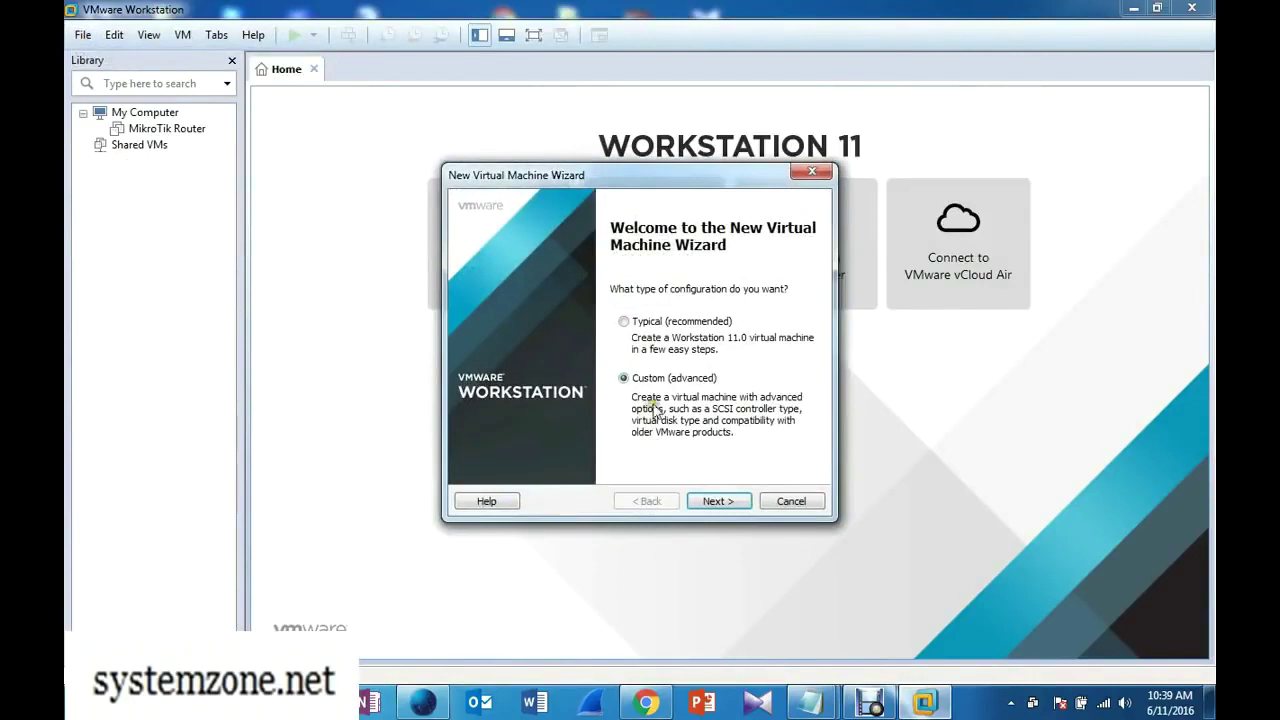
pyautogui.click(718, 501)
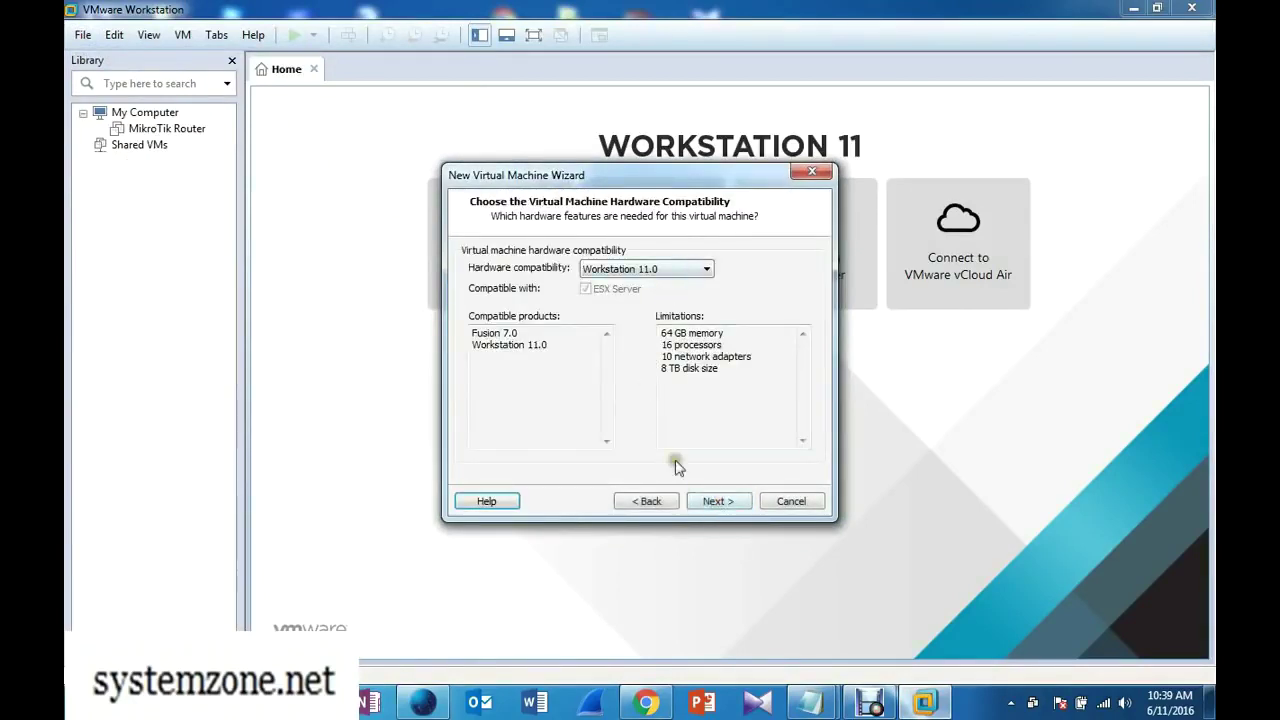
pyautogui.click(716, 503)
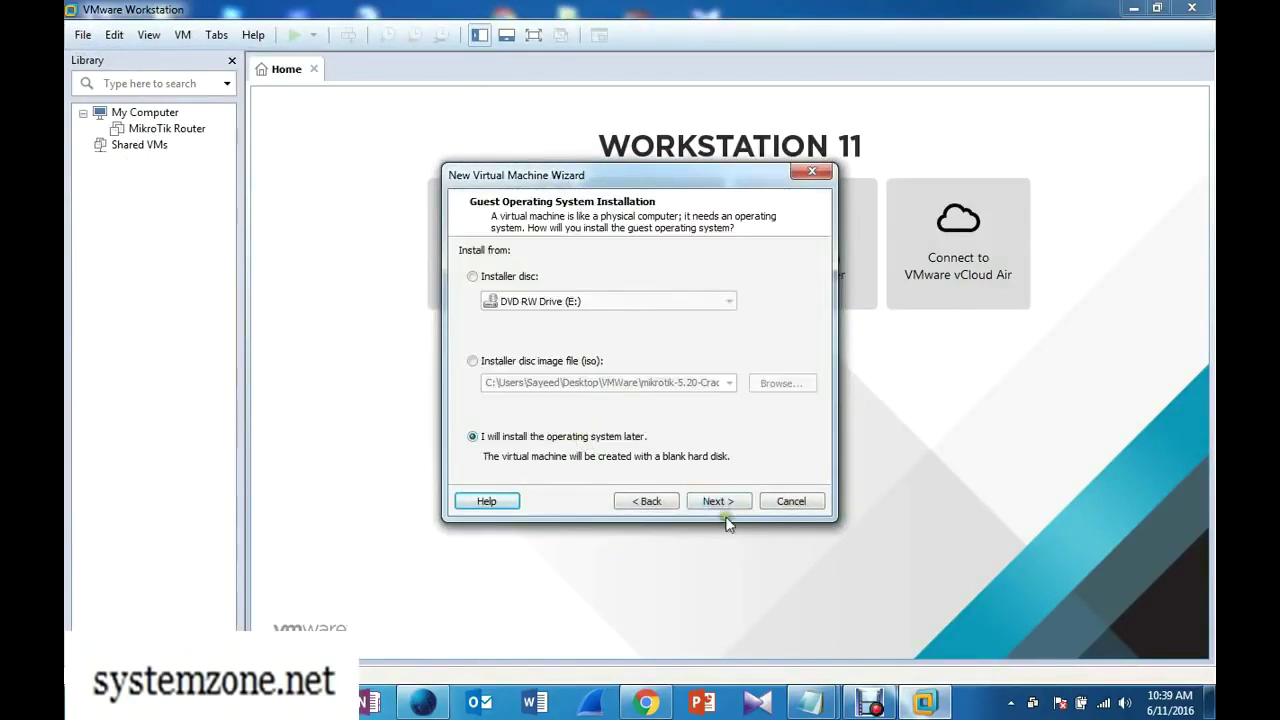
pyautogui.click(718, 501)
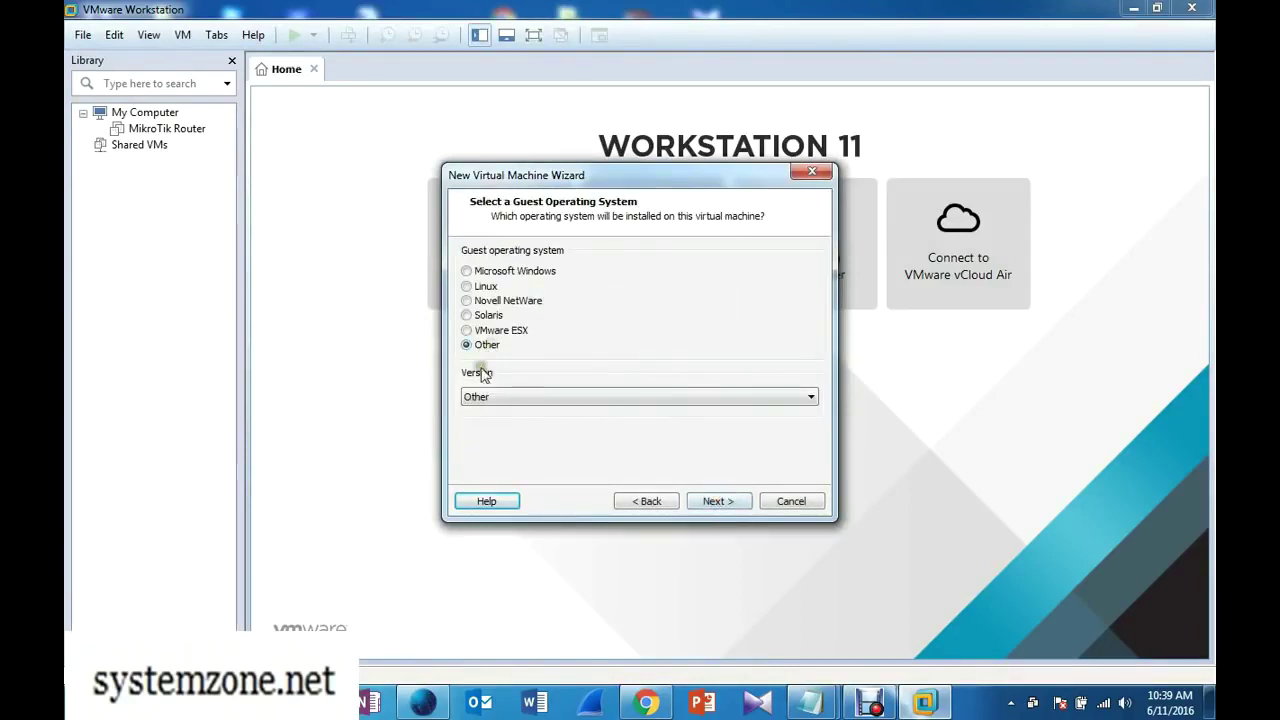
# - Choose Other as the guest operating system and Other as its version
pyautogui.click(516, 398)
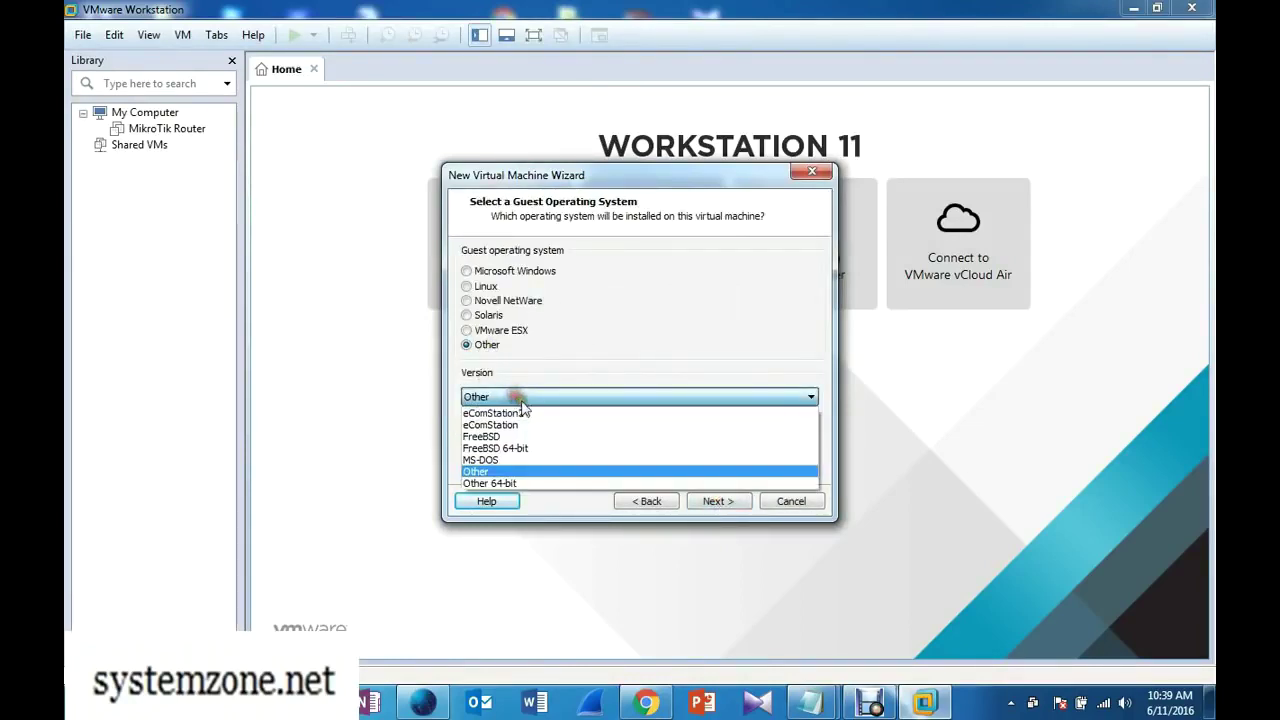
pyautogui.click(510, 472)
pyautogui.click(716, 501)
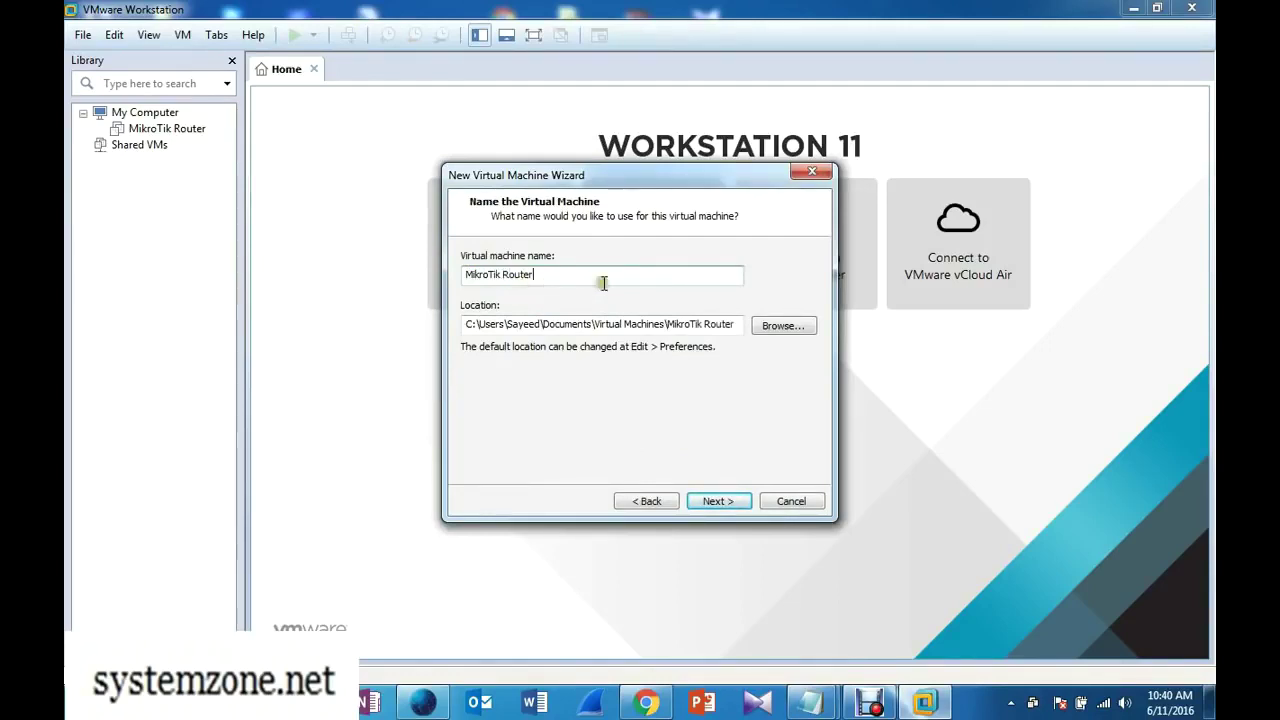
# - Name the virtual machine MikroTik Router and browse to Local Disk (D:) for its location
pyautogui.click(780, 326)
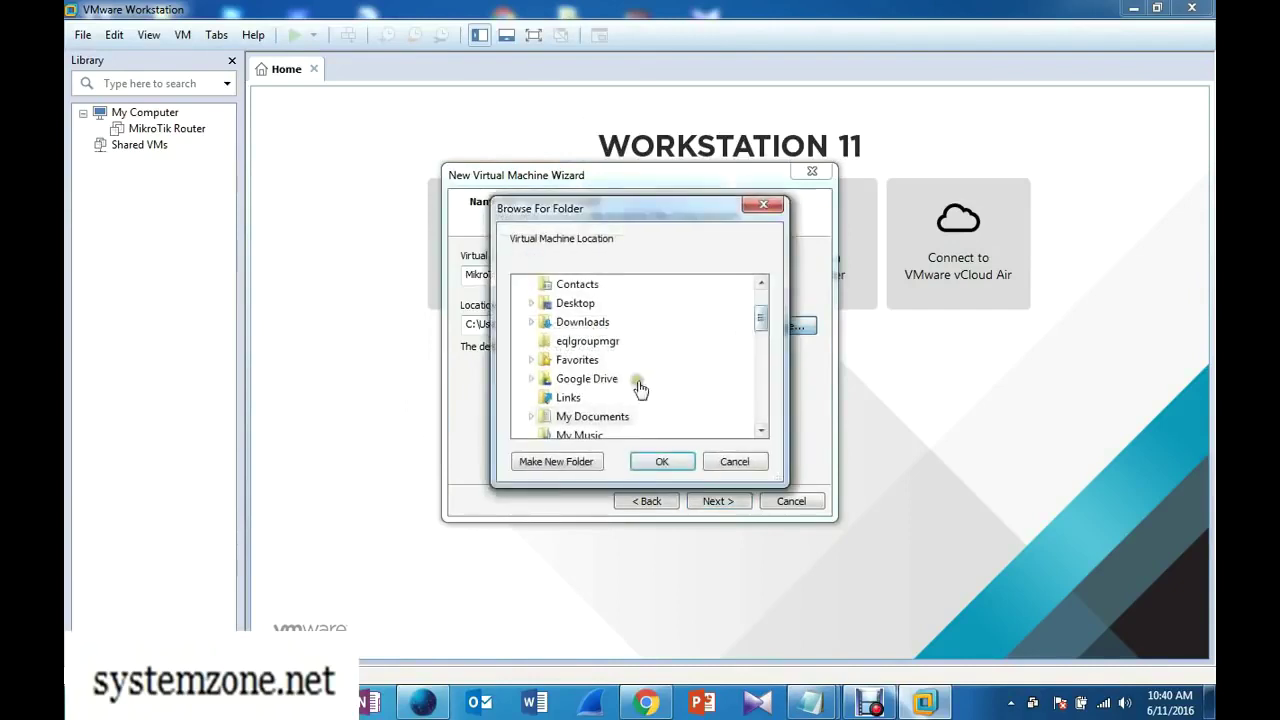
pyautogui.moveTo(763, 322); pyautogui.dragTo(727, 358)
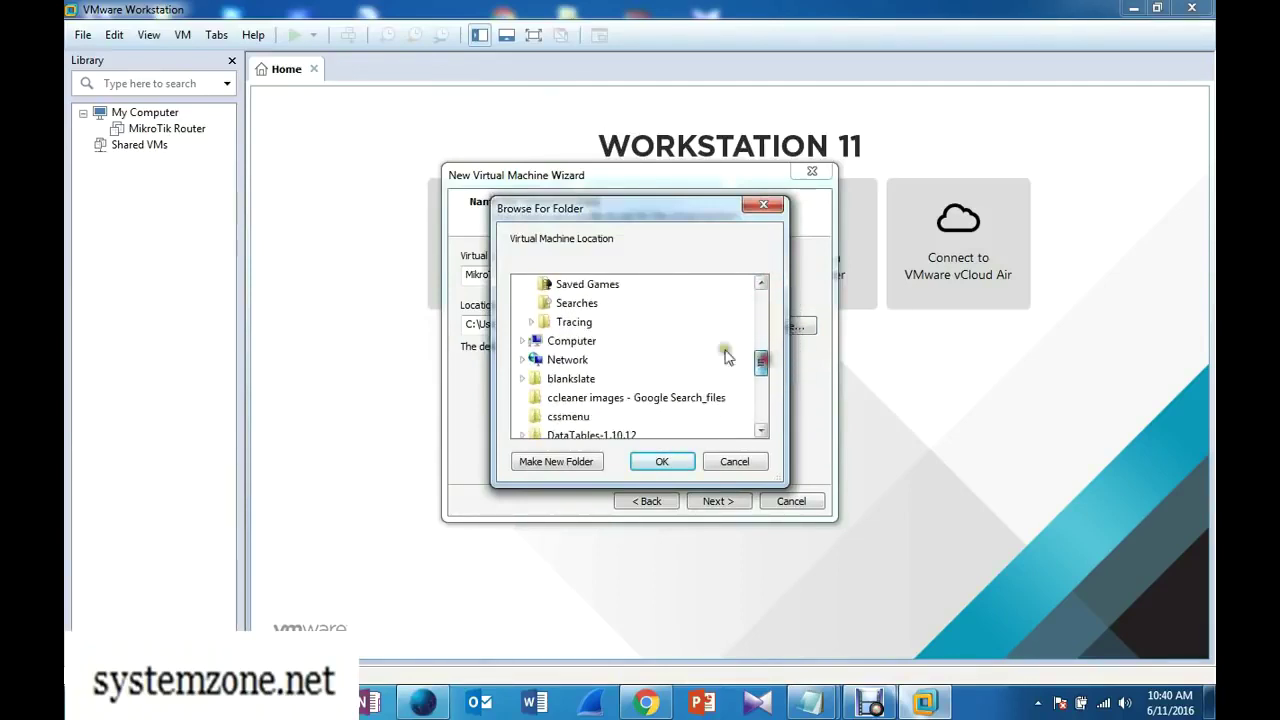
pyautogui.click(568, 341)
pyautogui.click(762, 344)
pyautogui.moveTo(762, 344); pyautogui.dragTo(762, 360)
pyautogui.click(604, 350)
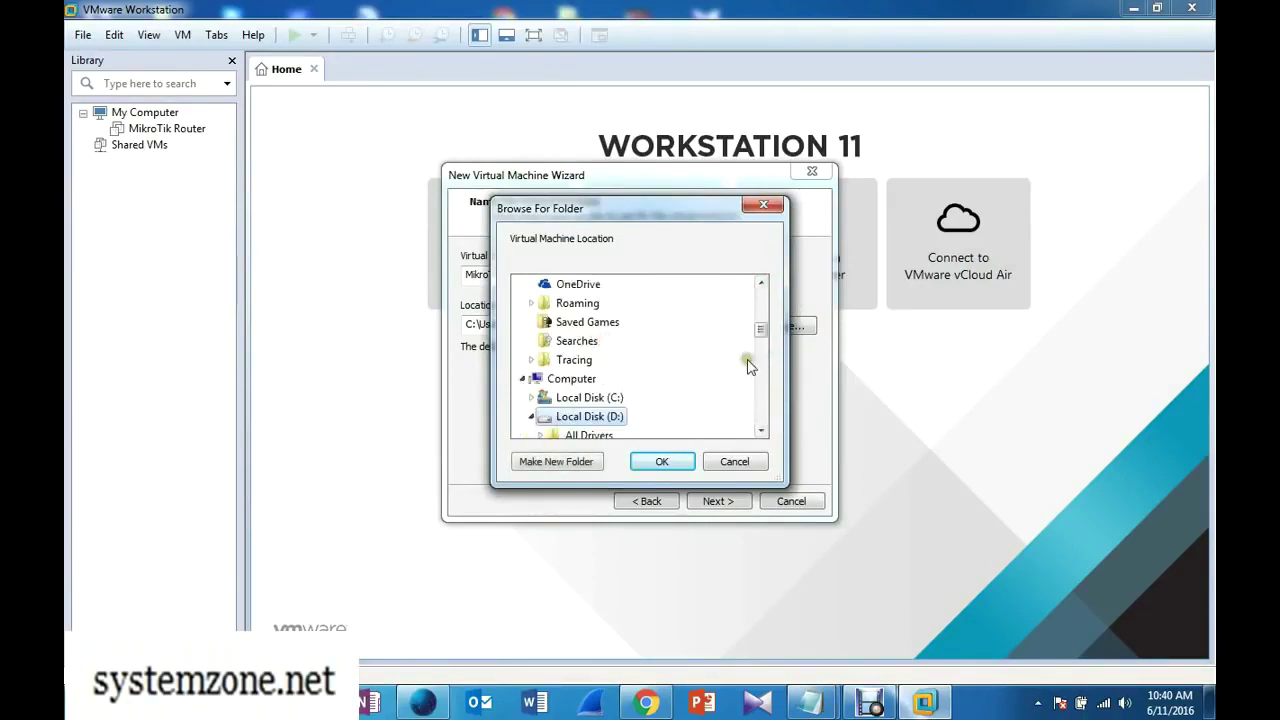
# - Create a folder named MikroTik PC Router on Local Disk (D:) and use it as the virtual machine's location
pyautogui.scroll(-2, 746, 363)
pyautogui.click(547, 462)
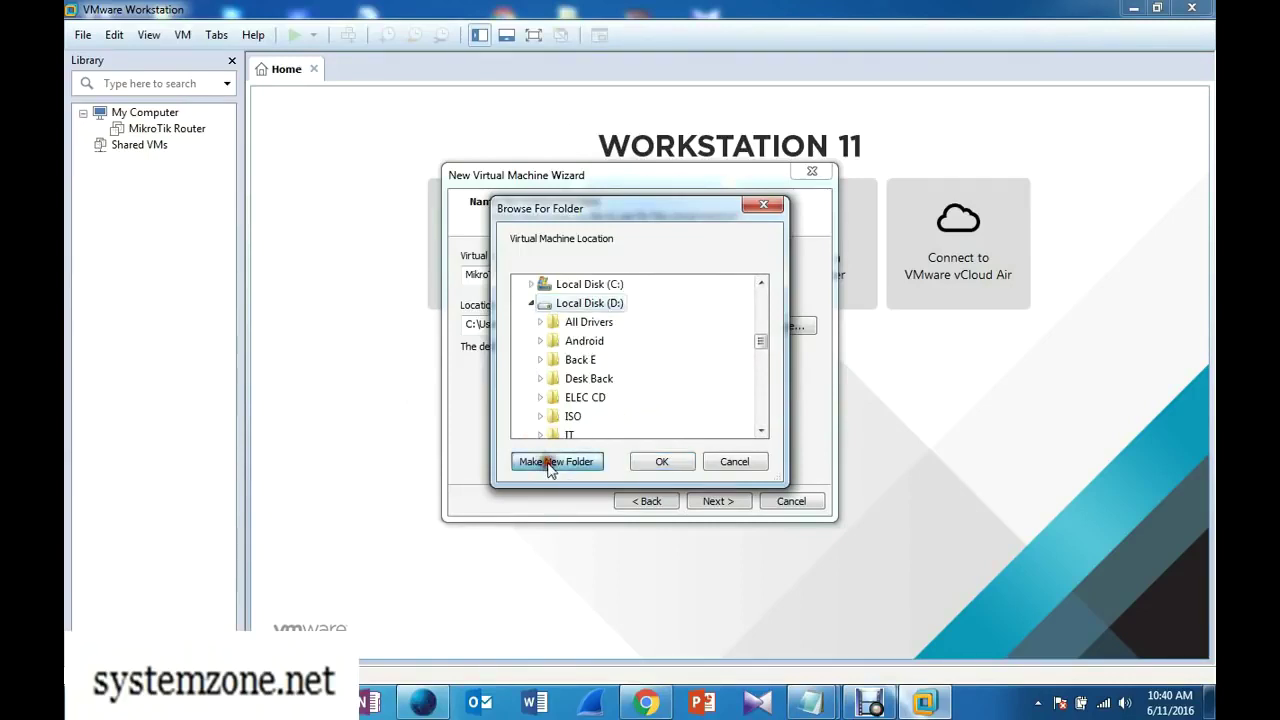
pyautogui.write('MikroTik PC Router')
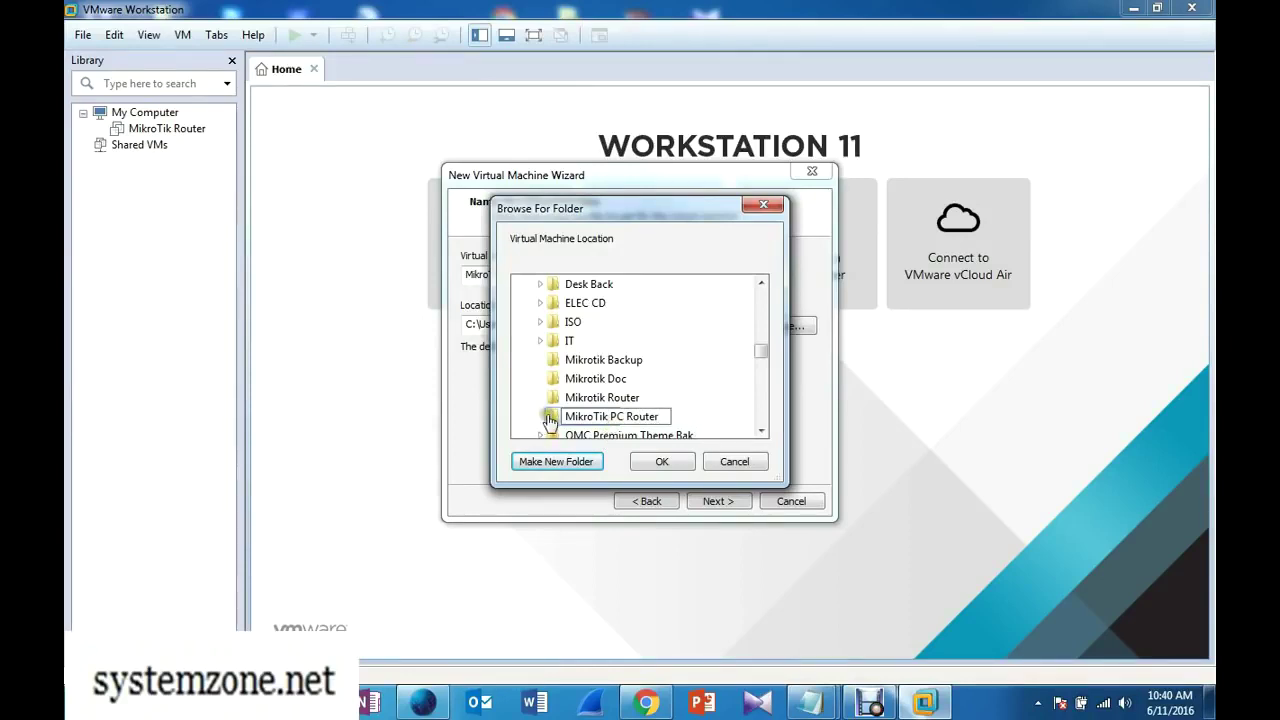
pyautogui.click(550, 420)
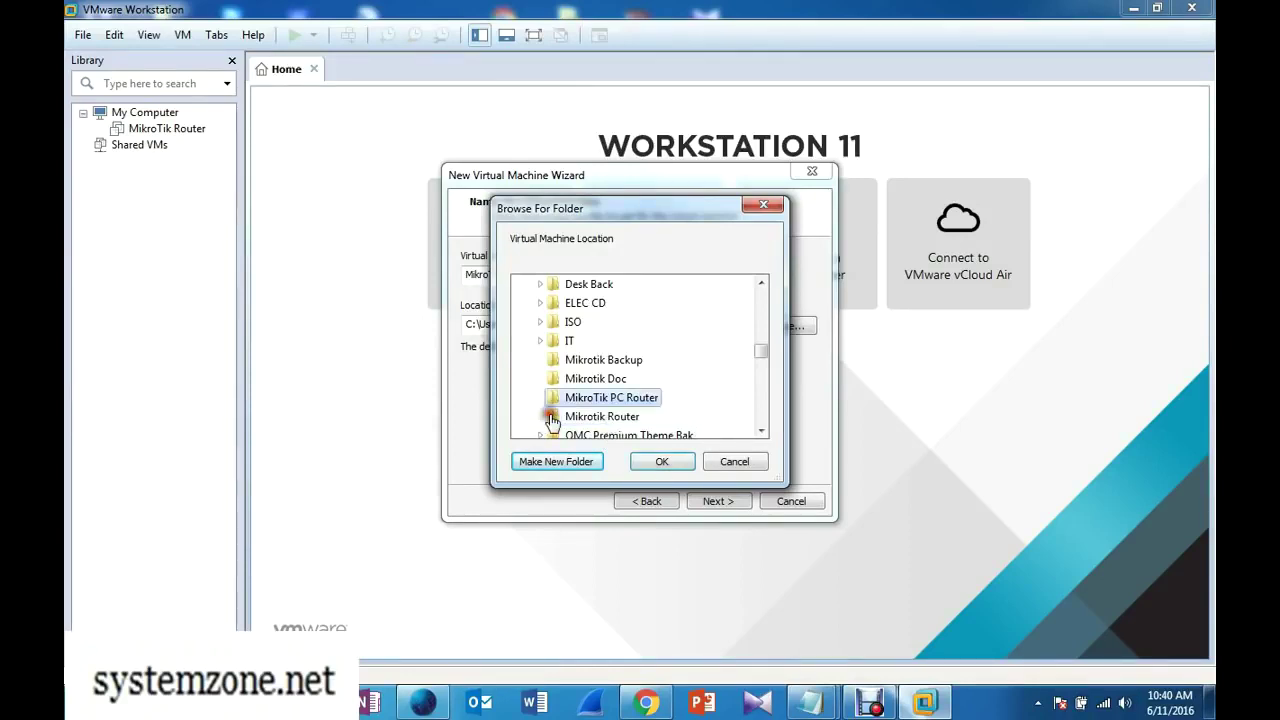
pyautogui.click(661, 463)
pyautogui.click(714, 502)
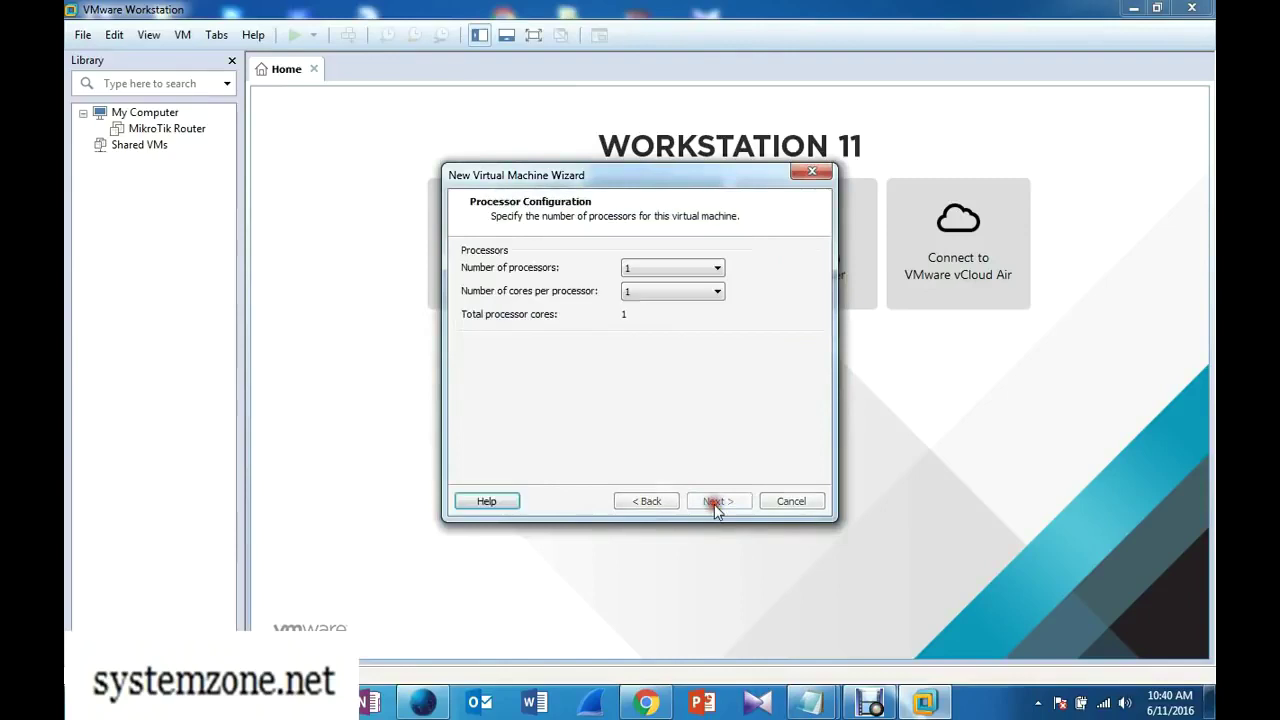
# - Set the number of cores per processor and allocate 512 MB of memory to the virtual machine
pyautogui.click(698, 296)
pyautogui.click(690, 319)
pyautogui.click(717, 503)
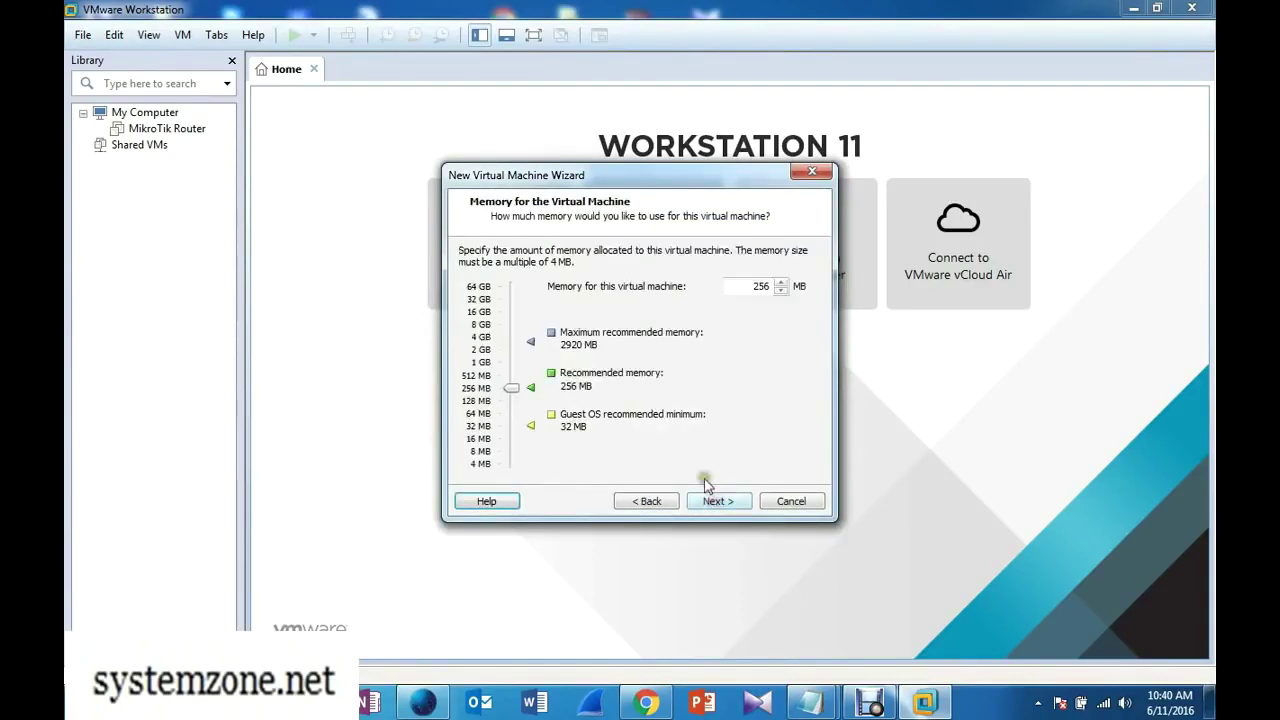
pyautogui.moveTo(513, 393); pyautogui.dragTo(514, 383)
pyautogui.click(719, 501)
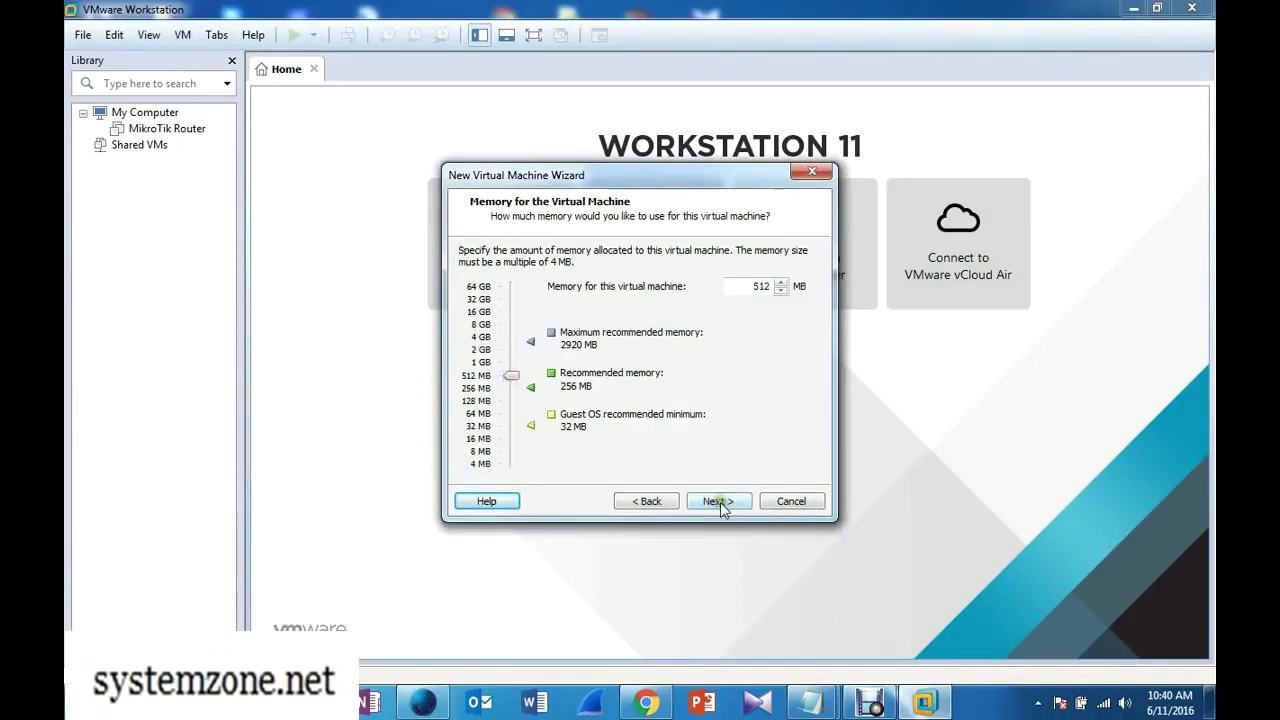
# - Choose the virtual machine's network connection type and the BusLogic SCSI controller
pyautogui.click(532, 274)
pyautogui.click(718, 501)
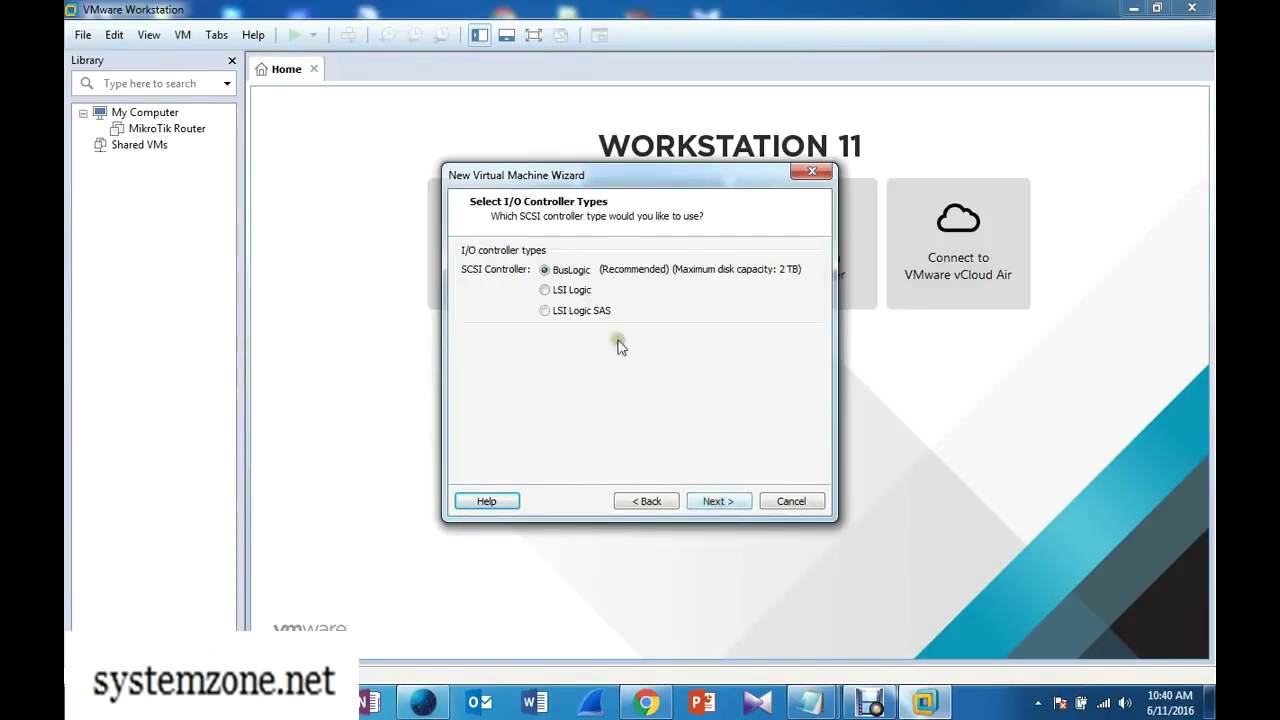
pyautogui.click(718, 501)
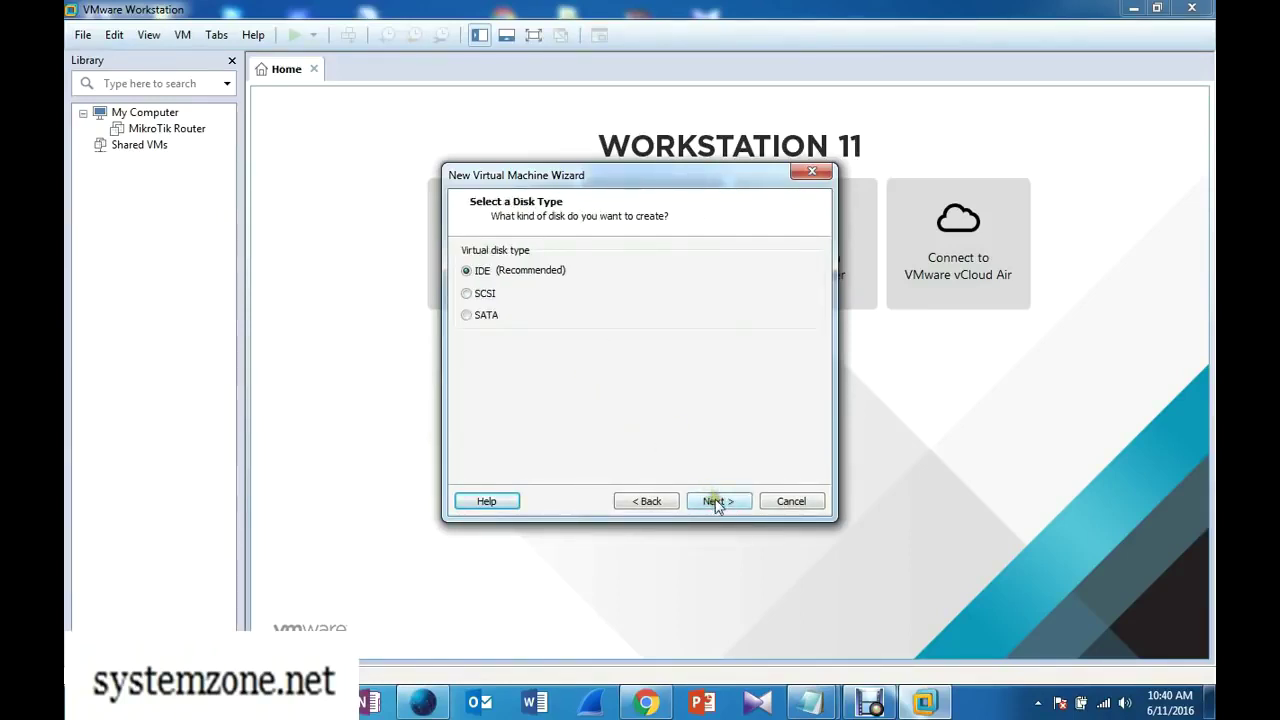
# - Create a new 8.0 GB IDE virtual disk split into multiple files
pyautogui.click(716, 501)
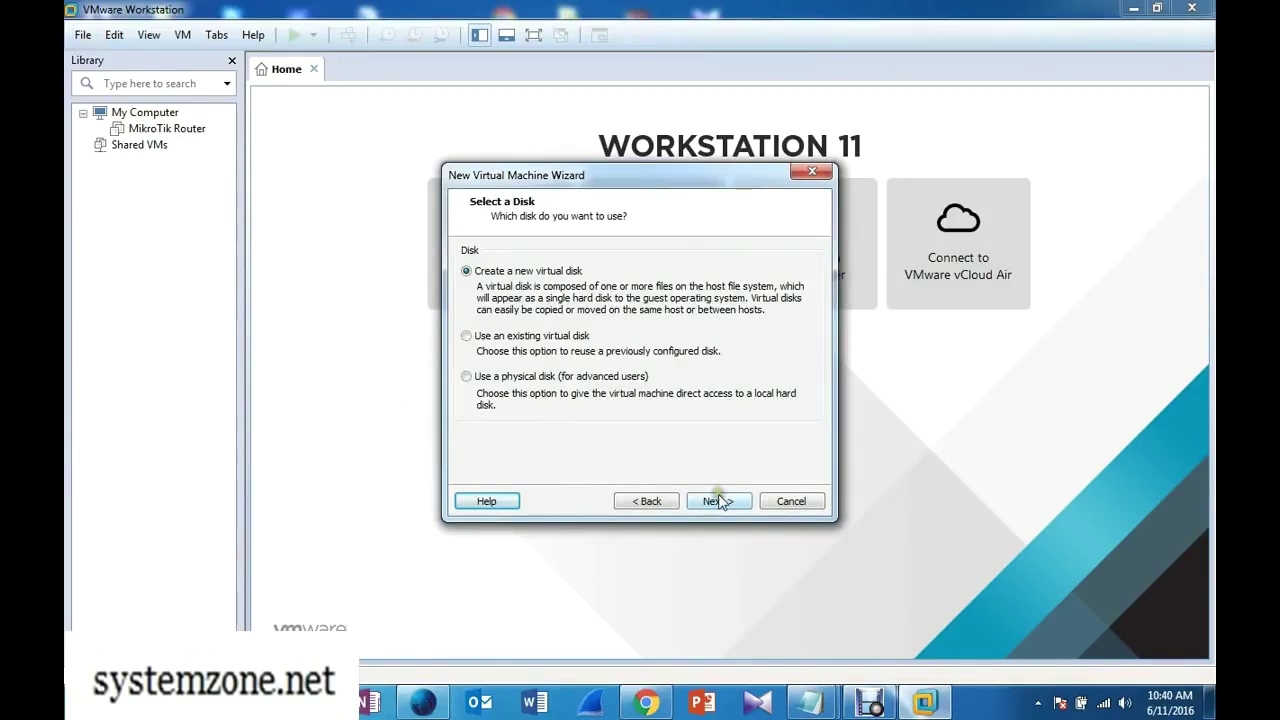
pyautogui.click(718, 501)
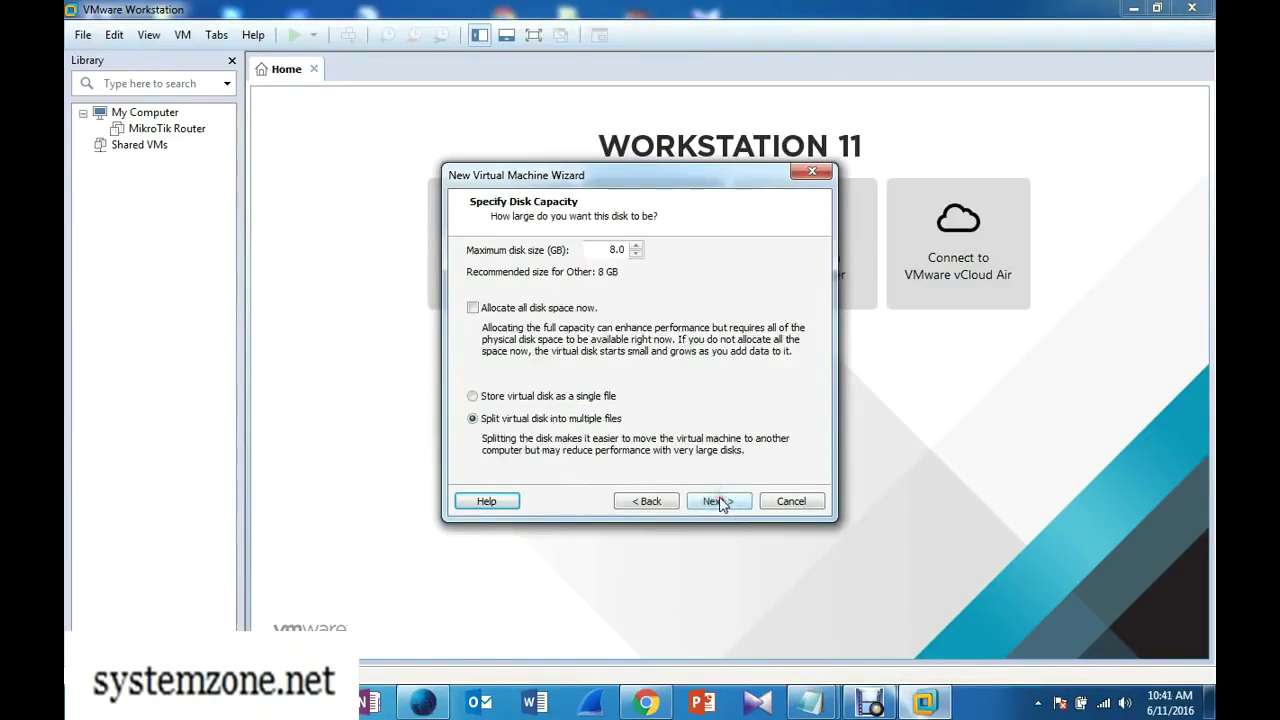
pyautogui.click(722, 501)
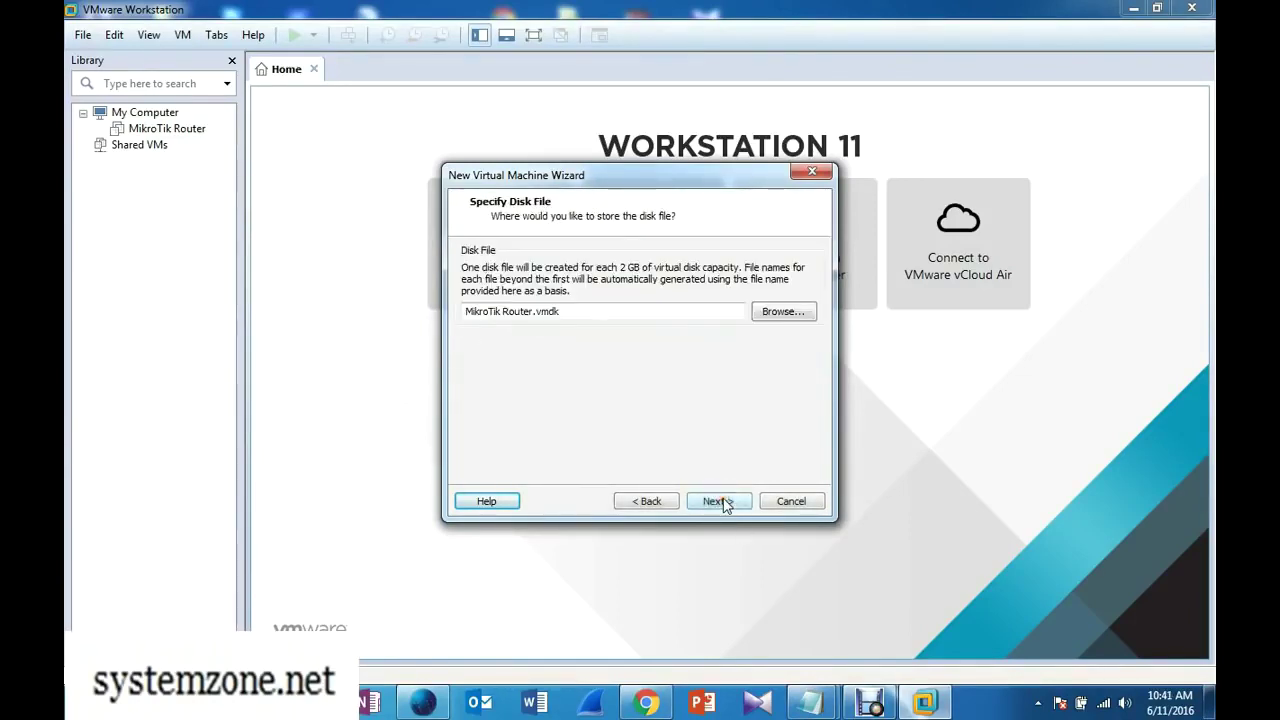
# - Store the virtual disk file MikroTik Router.vmdk in the MikroTik PC Router folder on Local Disk (D:)
pyautogui.click(782, 313)
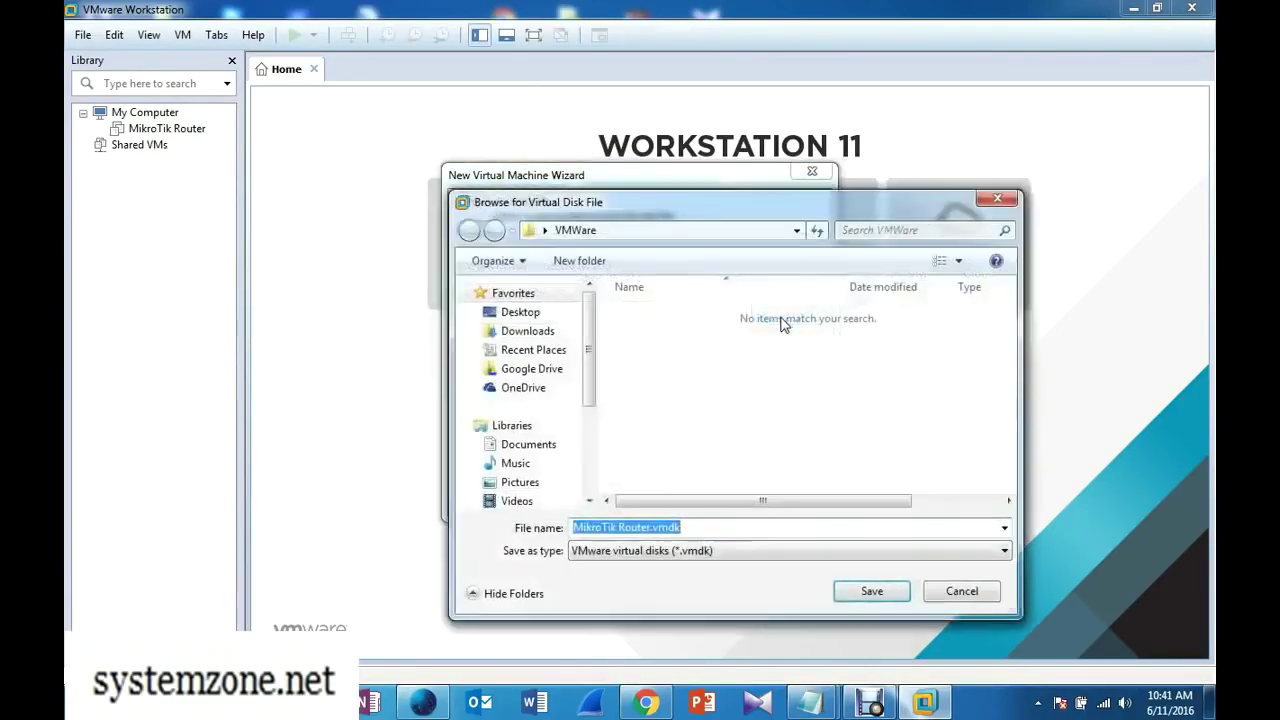
pyautogui.moveTo(595, 369); pyautogui.dragTo(589, 423)
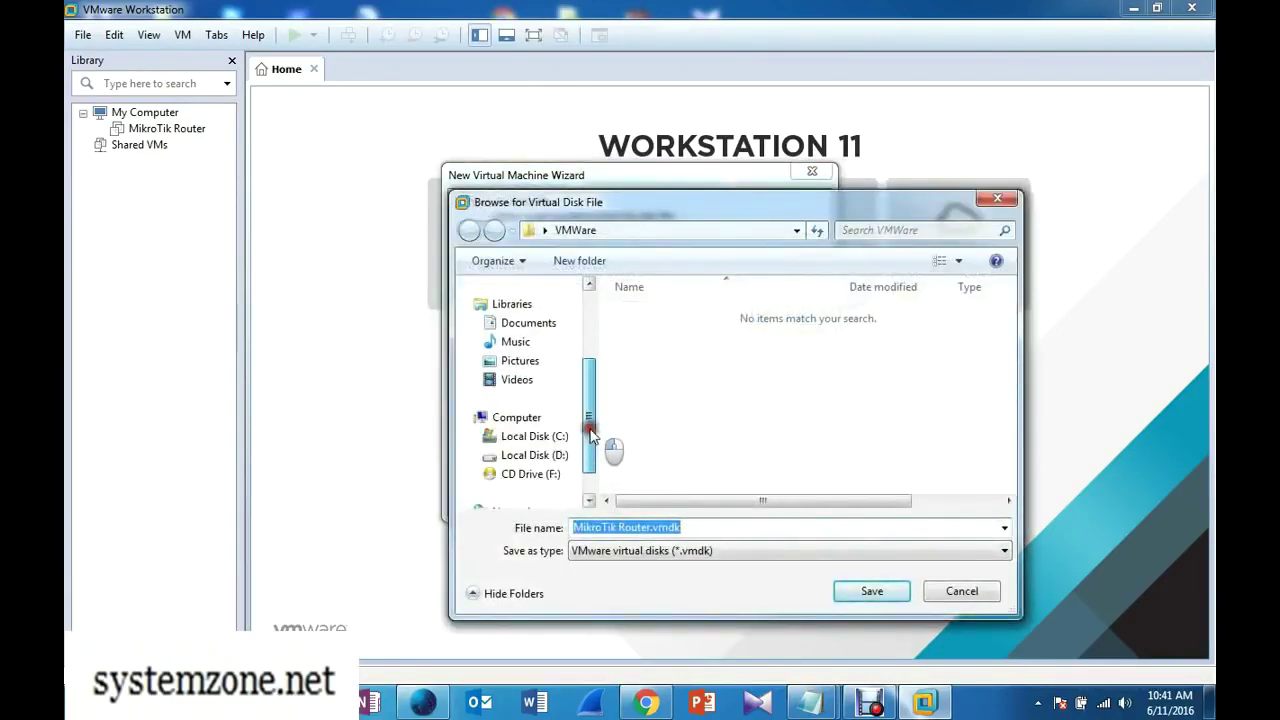
pyautogui.click(540, 453)
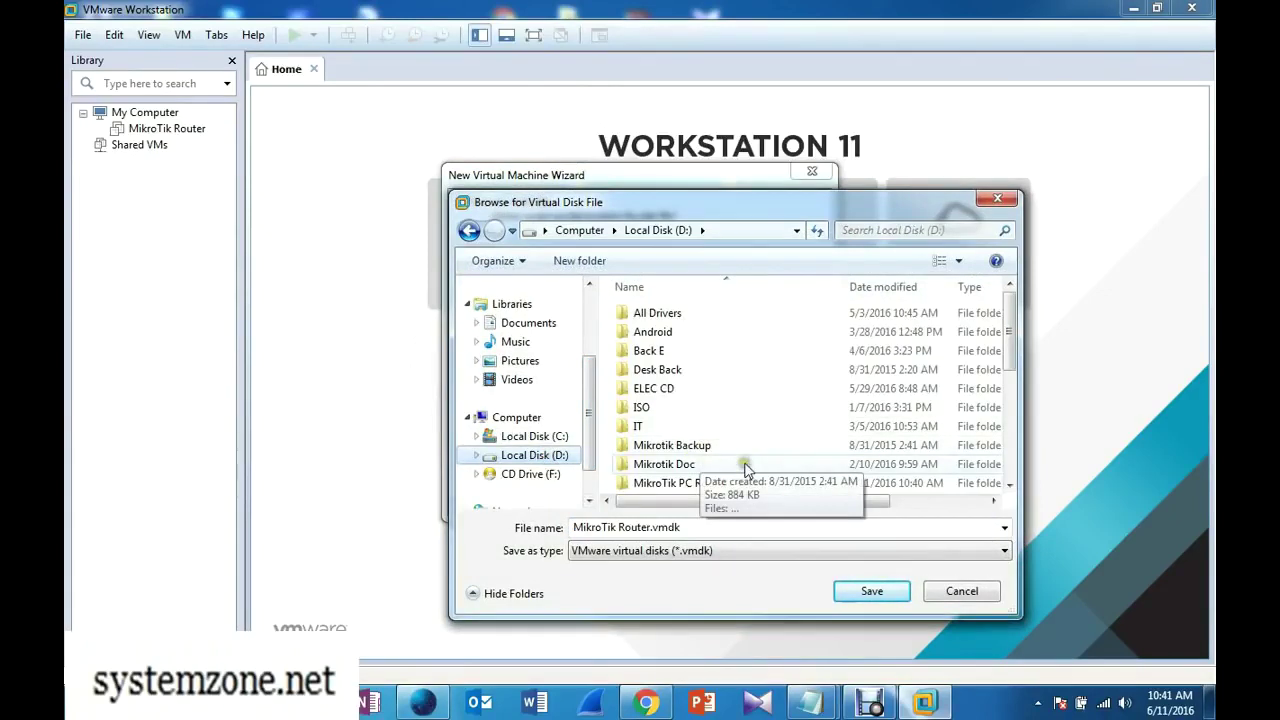
pyautogui.click(694, 485)
pyautogui.doubleClick(694, 485)
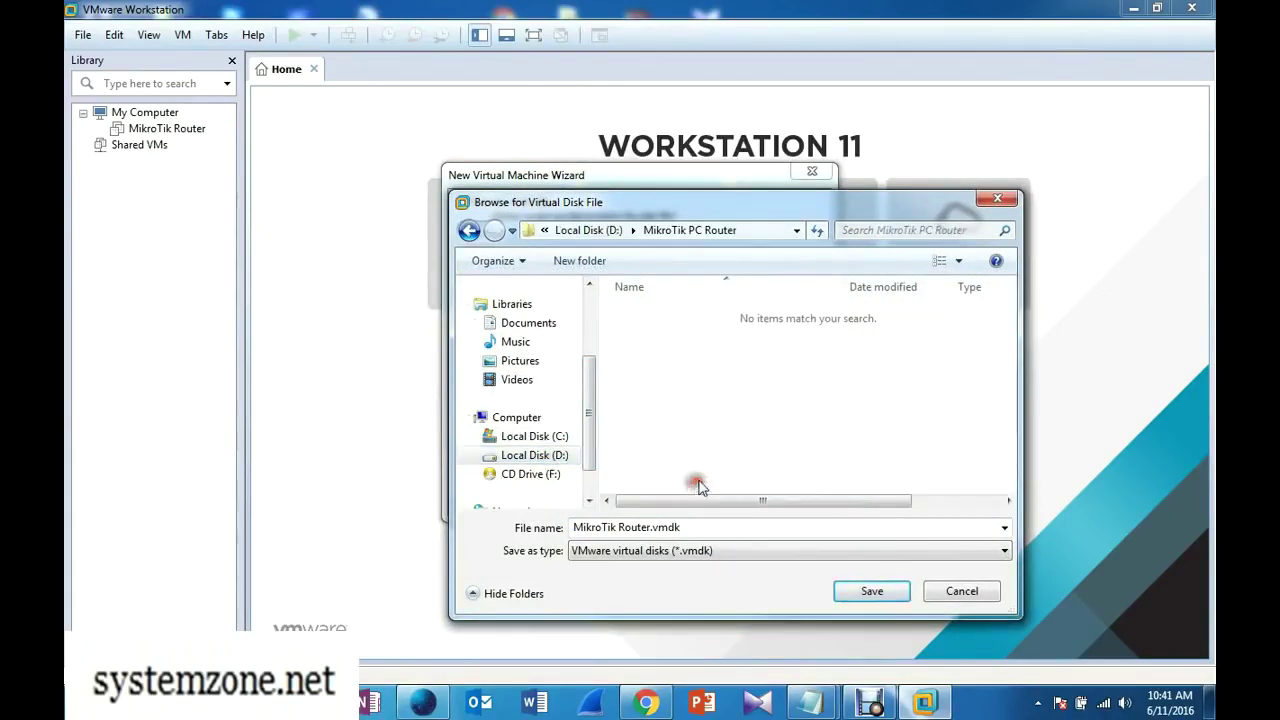
pyautogui.click(871, 591)
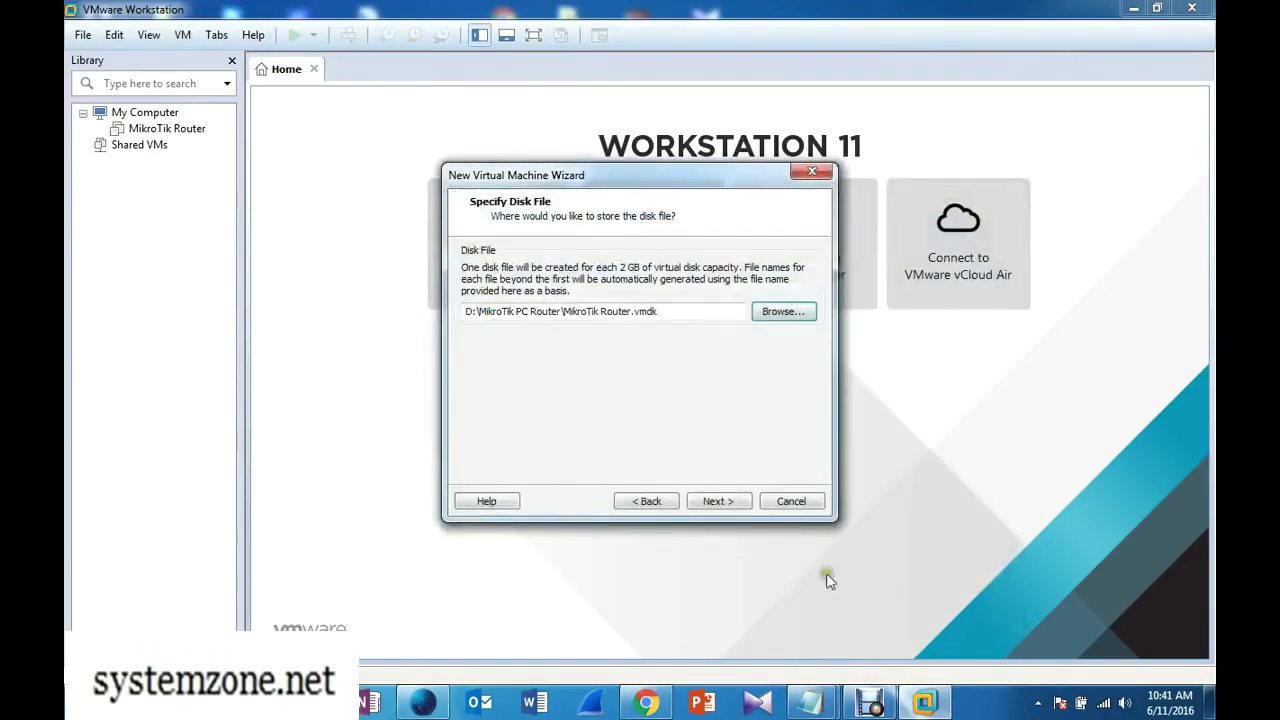
pyautogui.click(724, 503)
# - Customize the virtual machine's hardware by adding a second network adapter with a Bridged connection
pyautogui.click(537, 434)
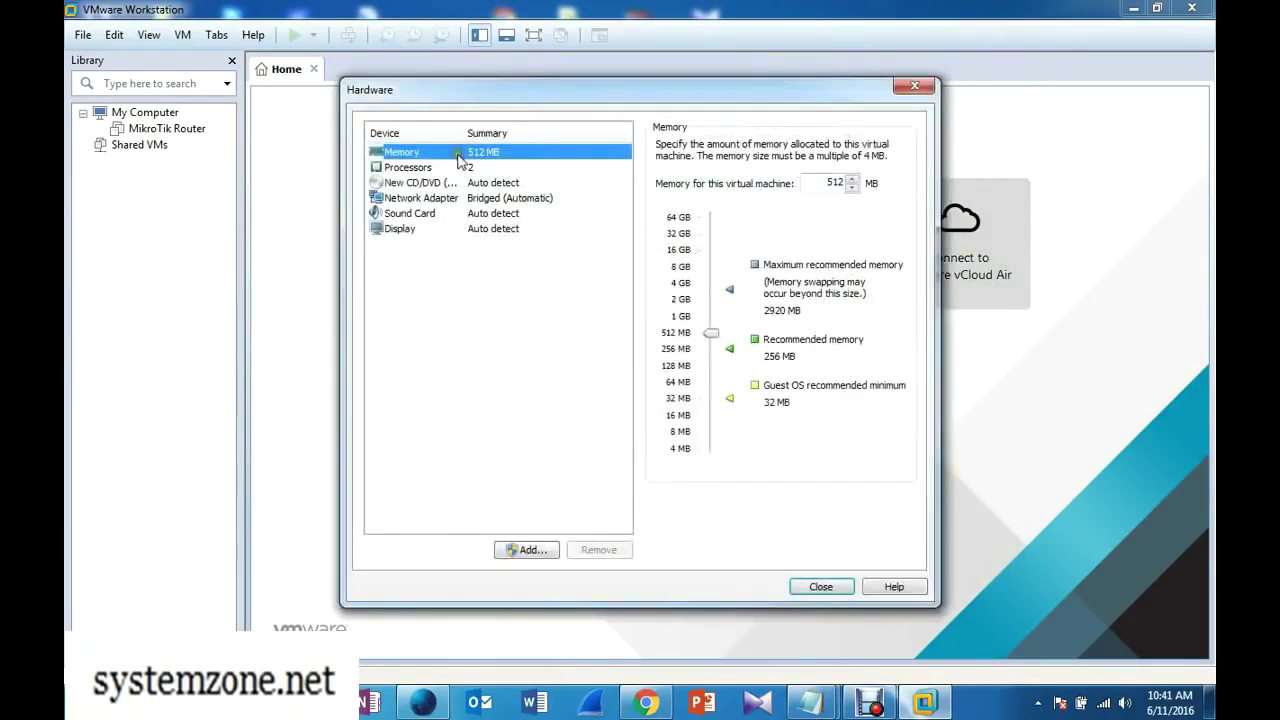
pyautogui.click(402, 198)
pyautogui.click(545, 550)
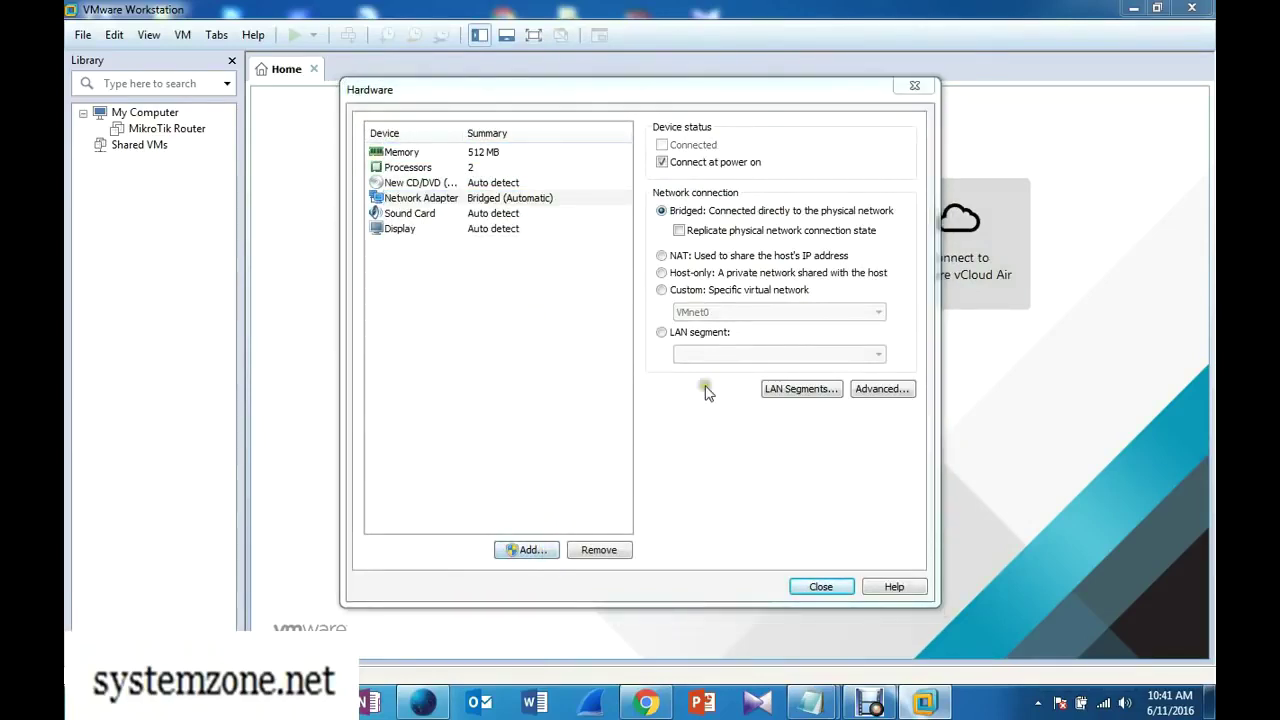
pyautogui.click(521, 310)
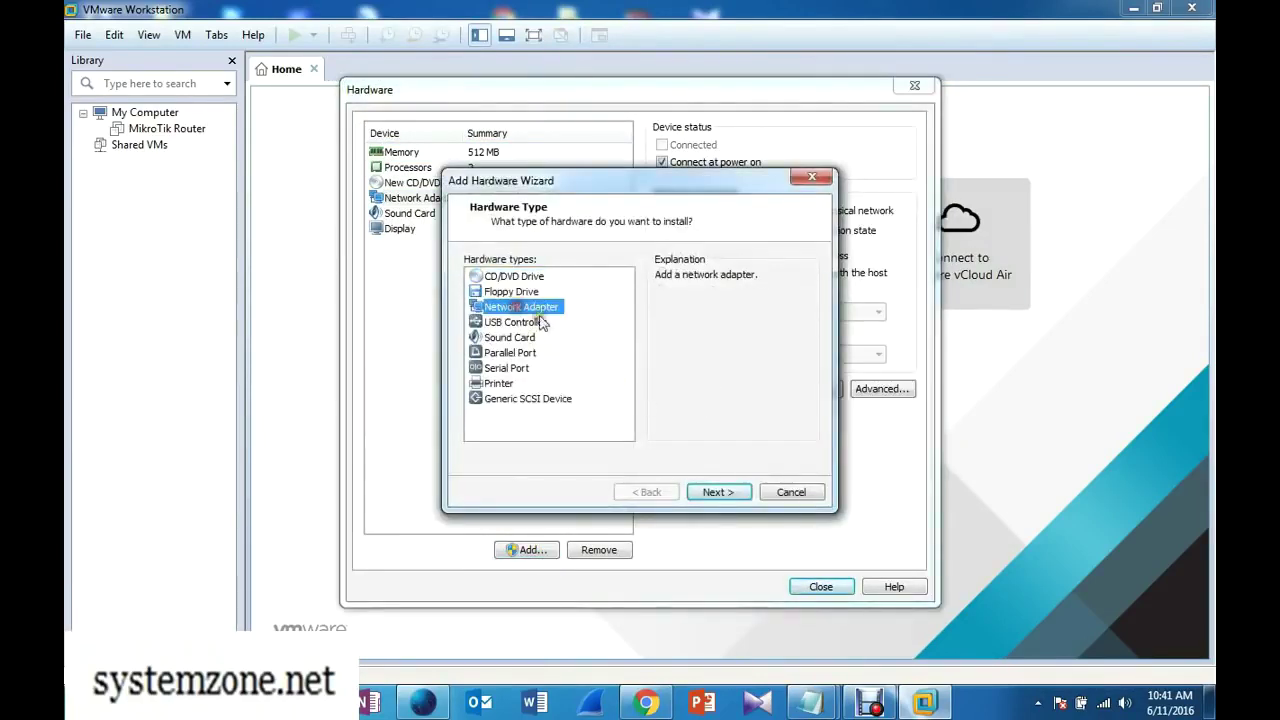
pyautogui.click(718, 492)
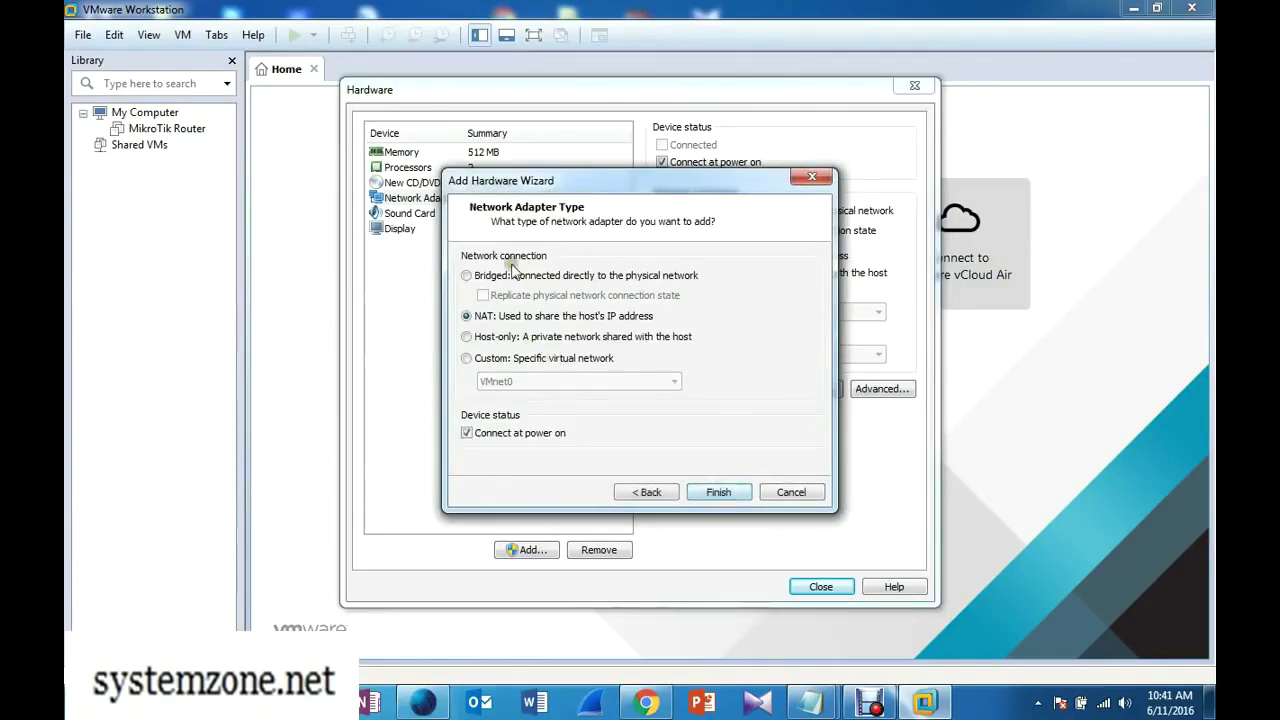
pyautogui.click(514, 278)
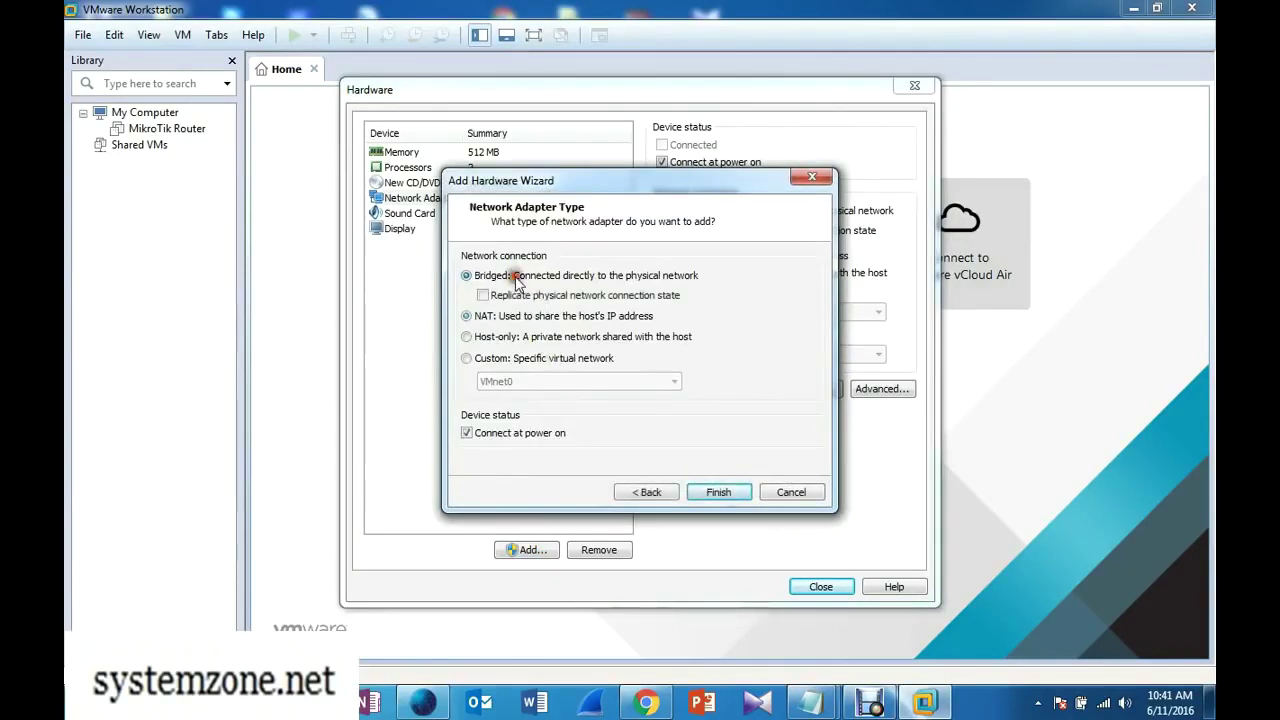
pyautogui.click(718, 492)
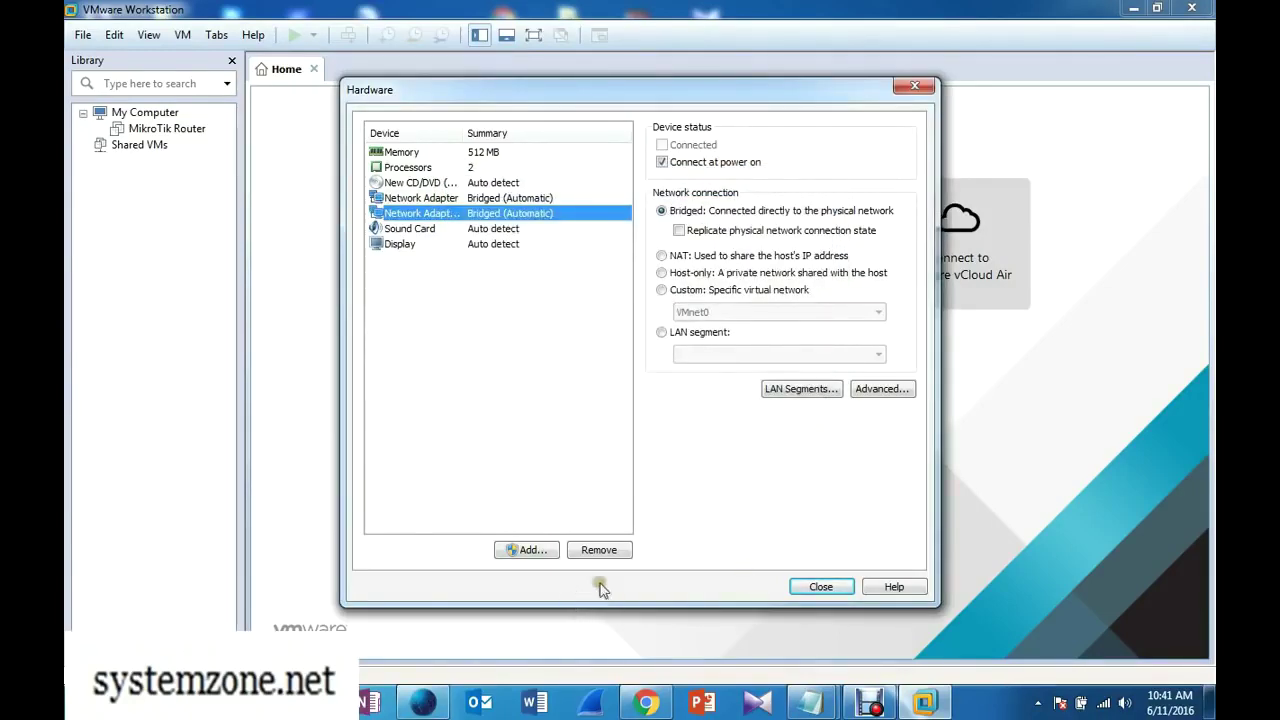
# - Finish creating the virtual machine and open MikroTik Router from the library
pyautogui.click(818, 587)
pyautogui.click(719, 502)
pyautogui.click(172, 131)
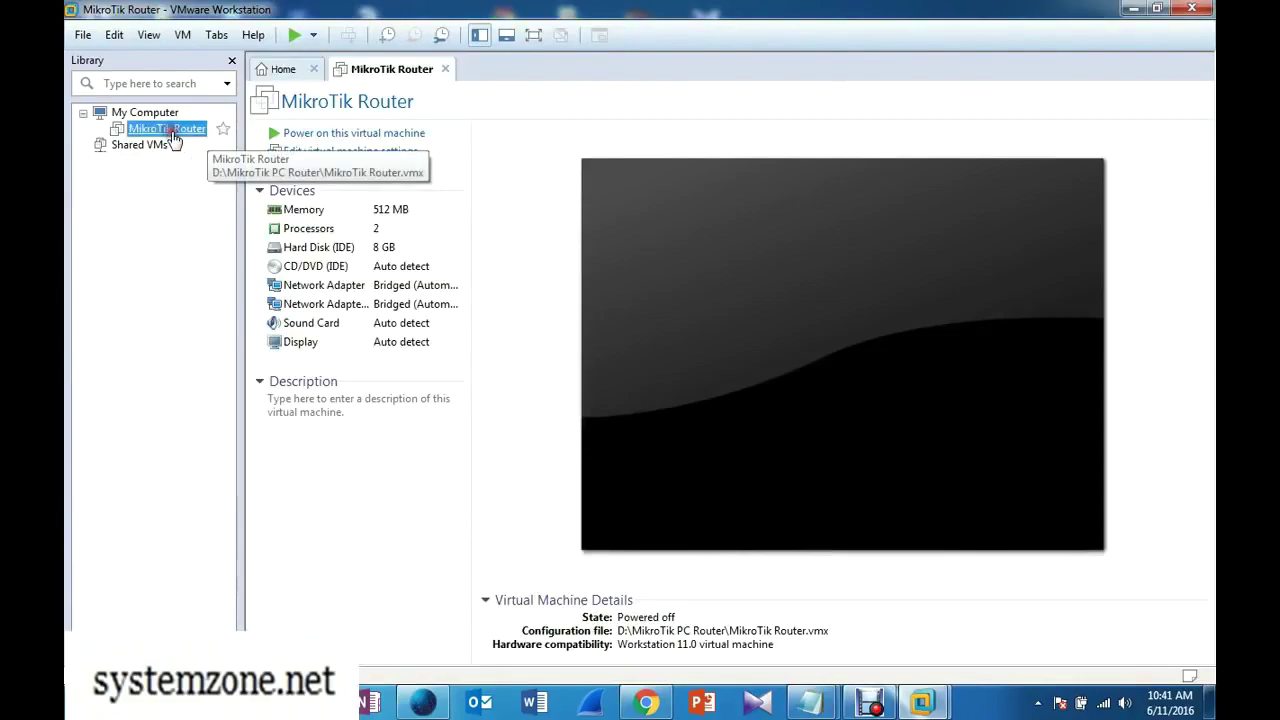
# - Look for the MikroTik ISO image in the VMWare folder on the desktop and return to VMware Workstation
pyautogui.click(1130, 8)
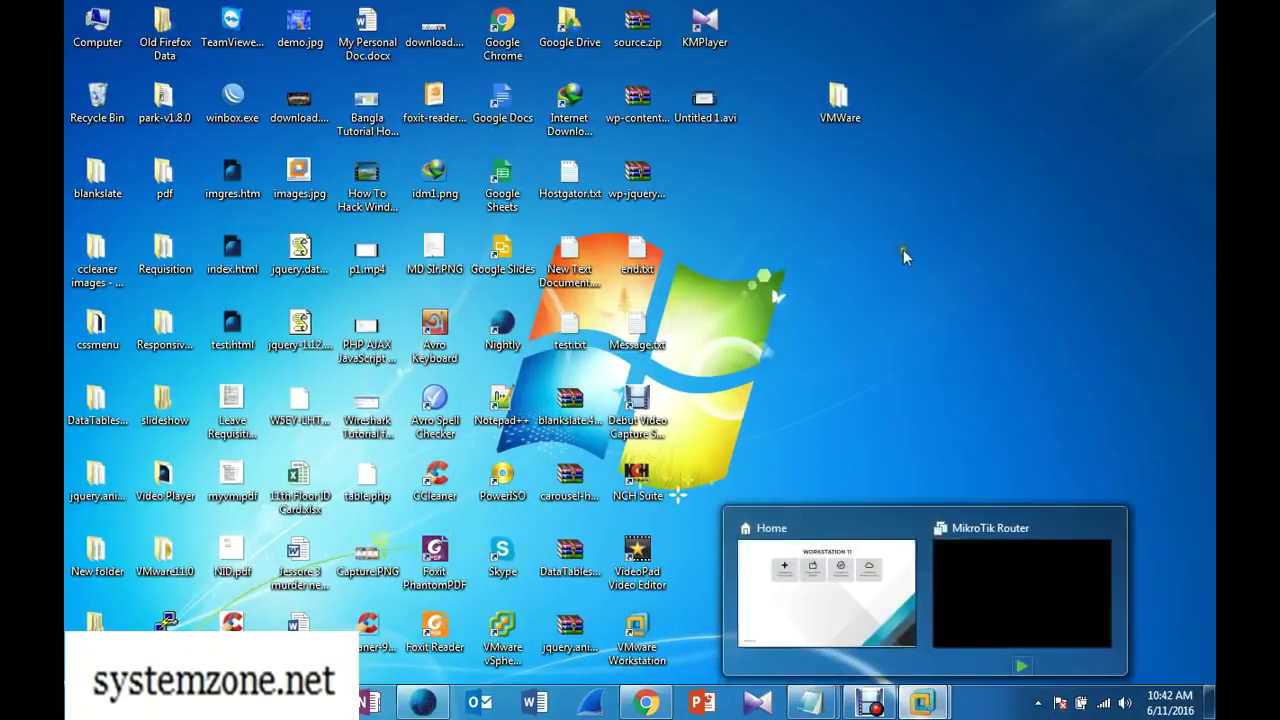
pyautogui.doubleClick(852, 105)
pyautogui.click(649, 220)
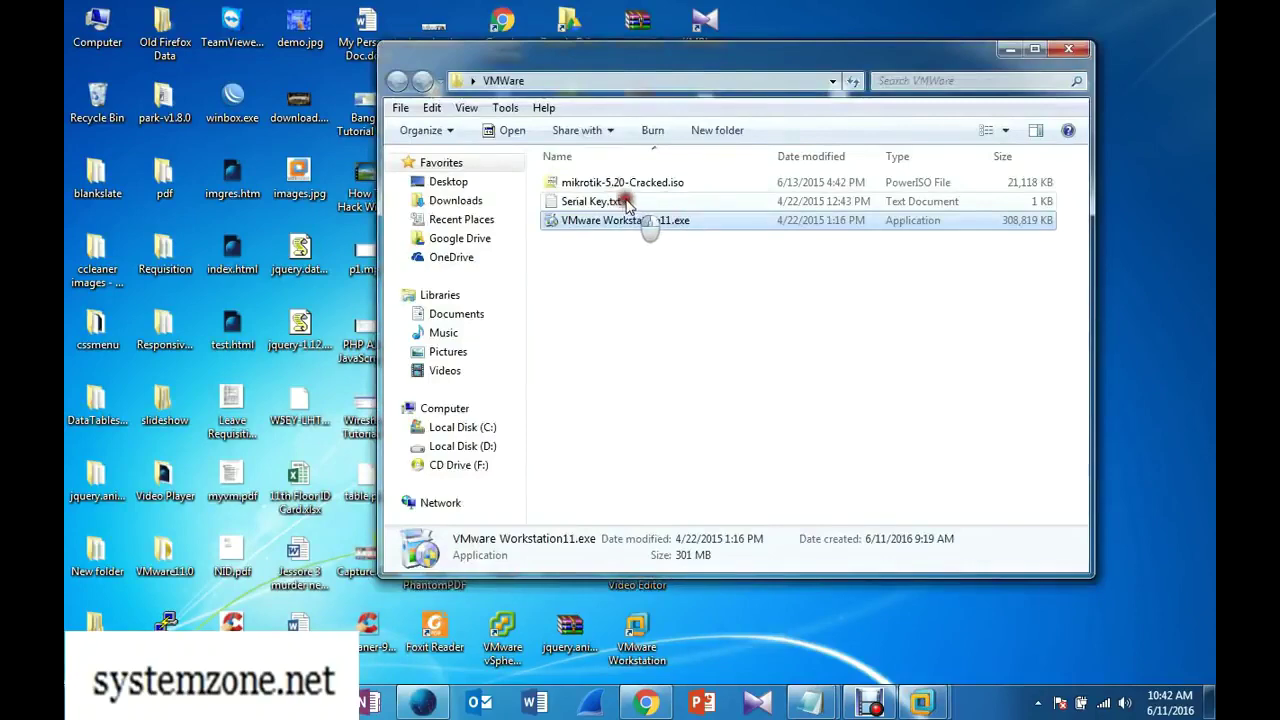
pyautogui.click(612, 182)
pyautogui.click(1010, 48)
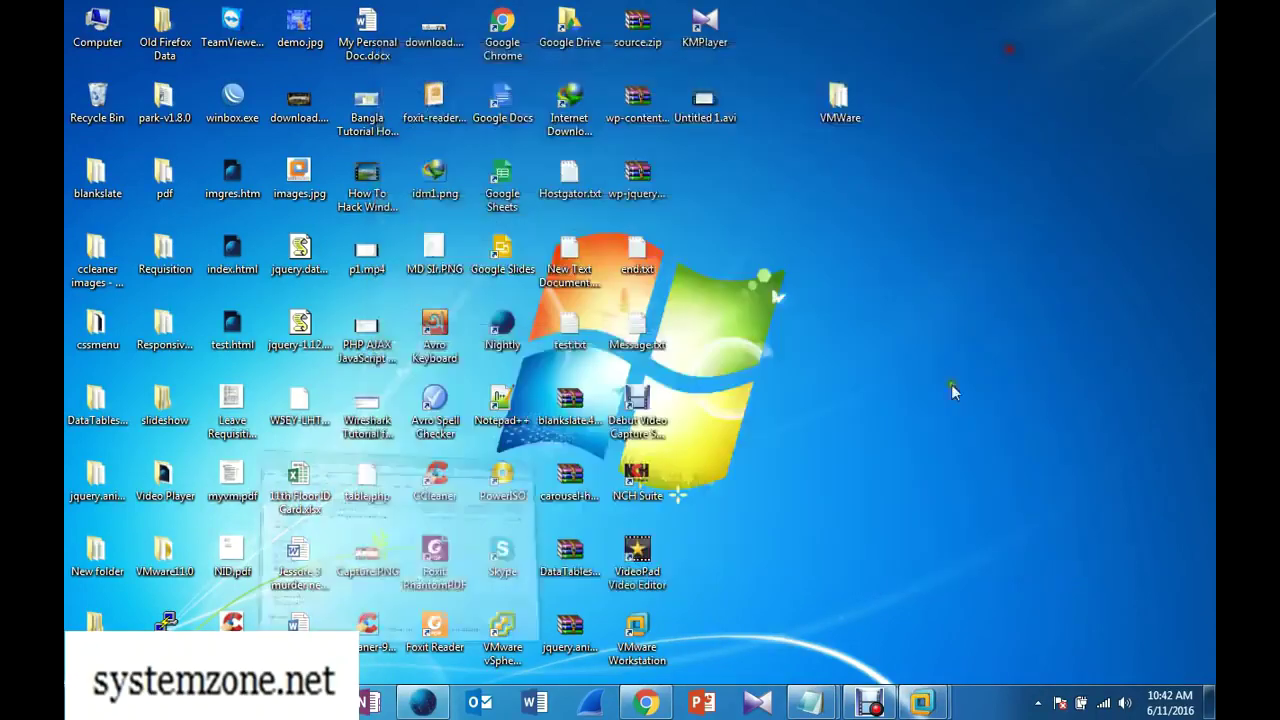
pyautogui.moveTo(921, 706)
pyautogui.click(853, 609)
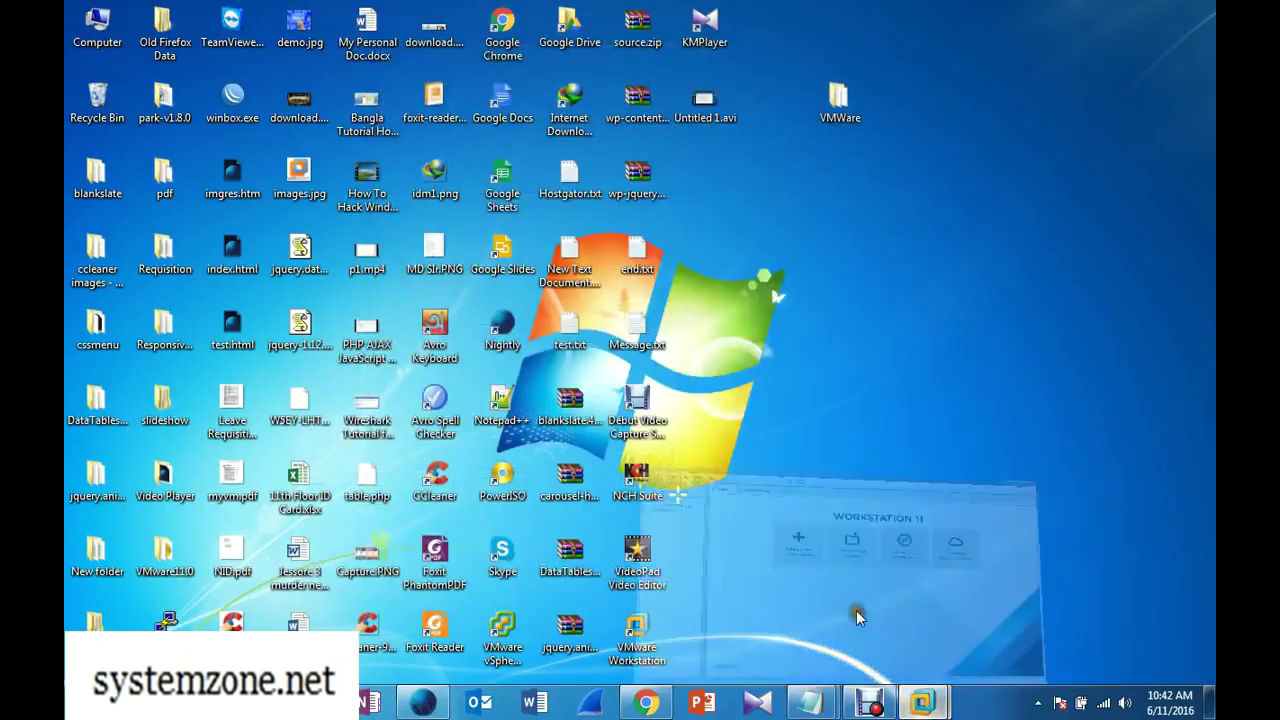
# - Set the MikroTik Router's CD/DVD drive to use the ISO image mikrotik-5.20-Cracked.iso from the desktop's VMWare folder
pyautogui.click(388, 66)
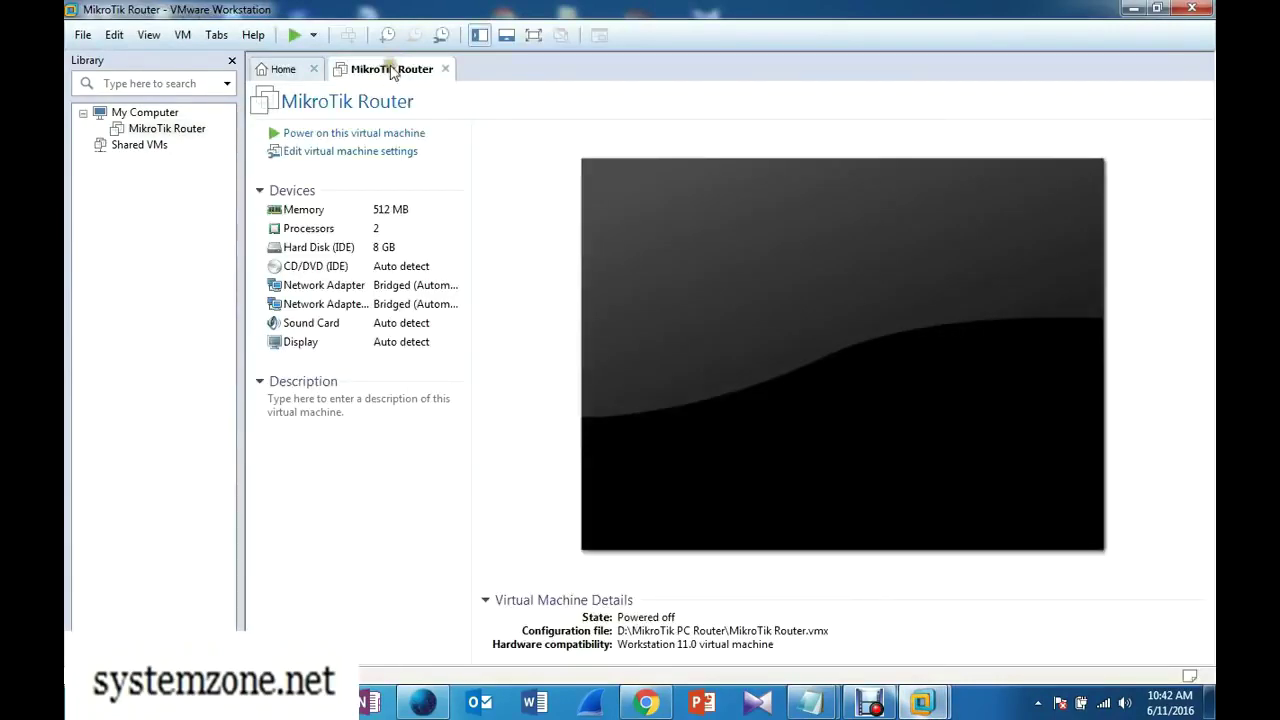
pyautogui.click(310, 268)
pyautogui.doubleClick(310, 268)
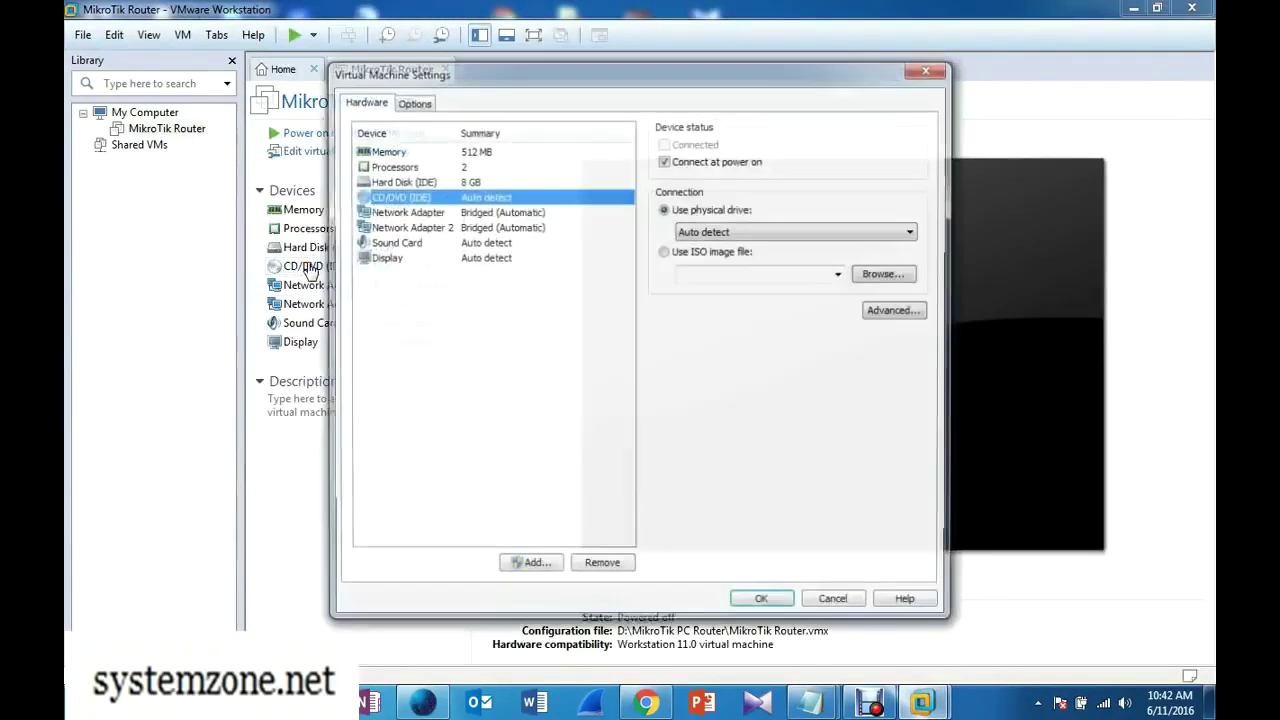
pyautogui.click(703, 254)
pyautogui.click(886, 274)
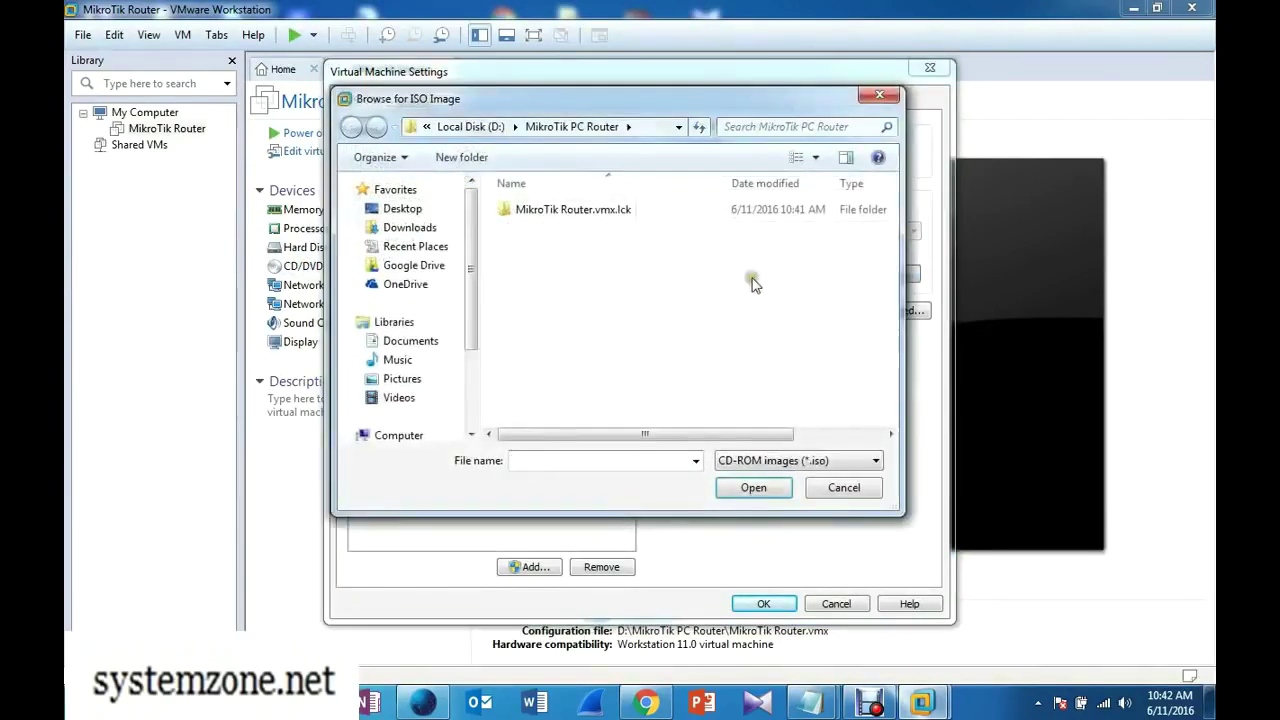
pyautogui.click(435, 208)
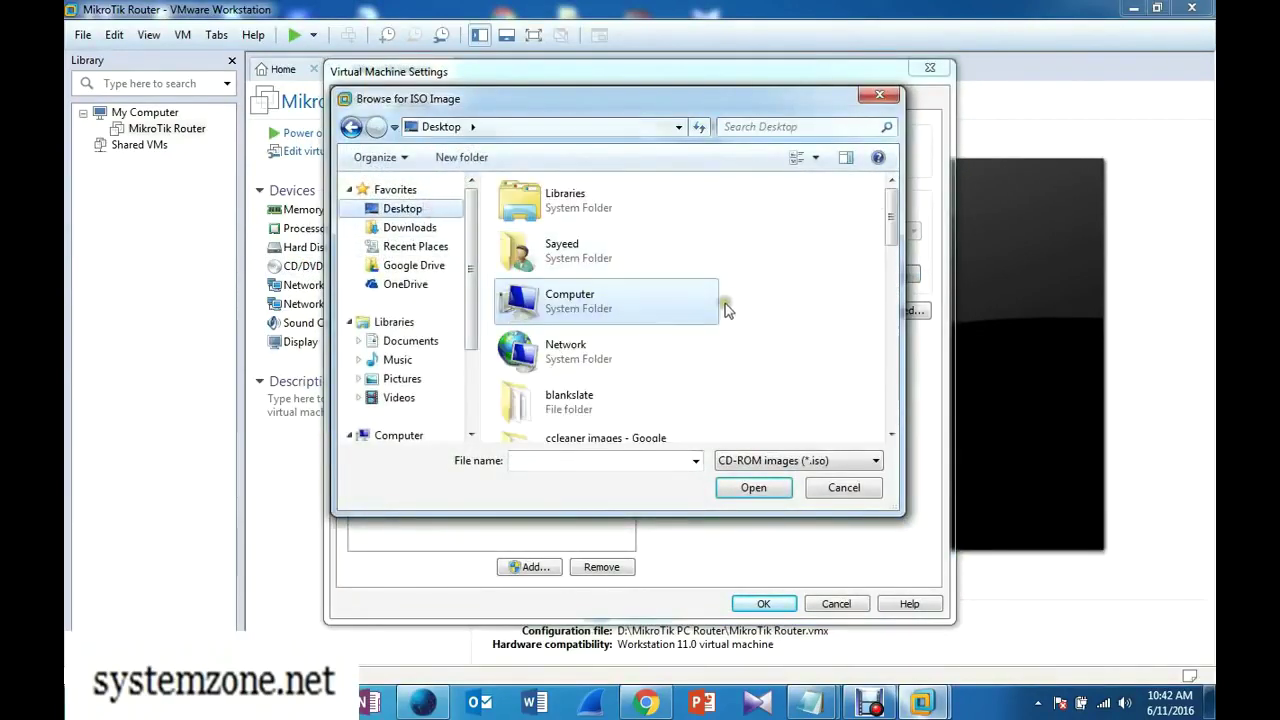
pyautogui.scroll(-10, 730, 310)
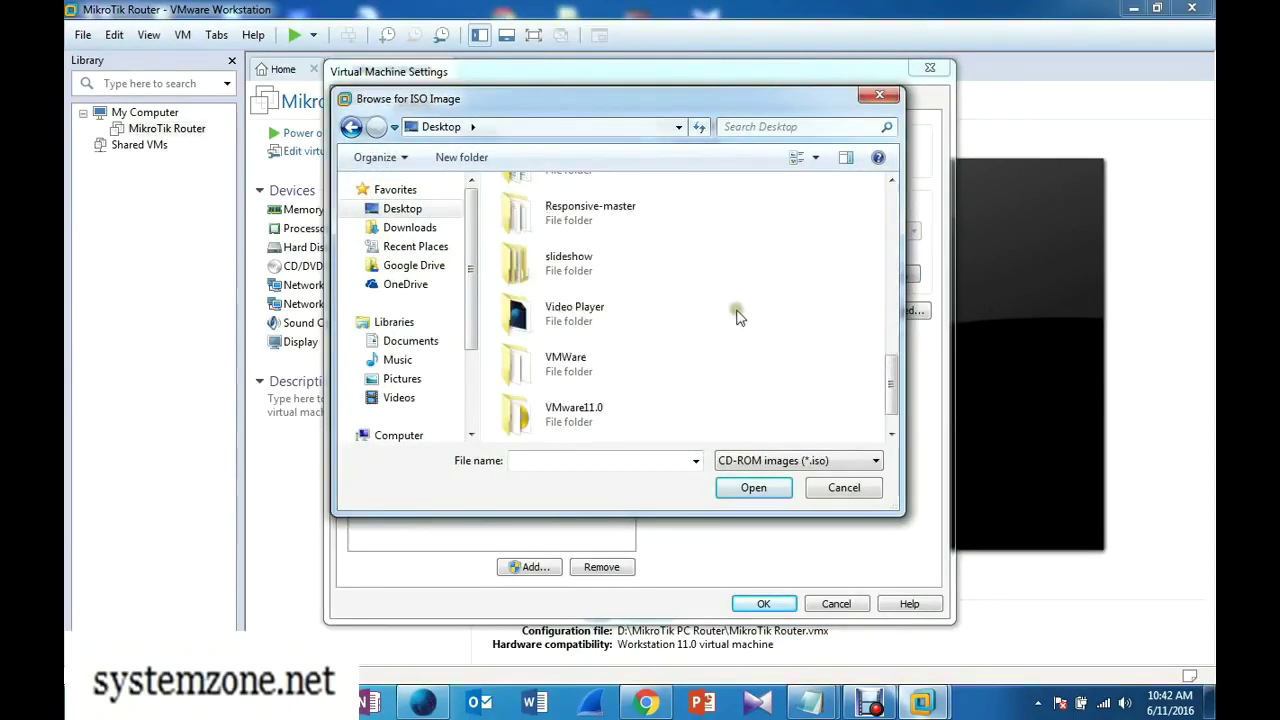
pyautogui.doubleClick(586, 364)
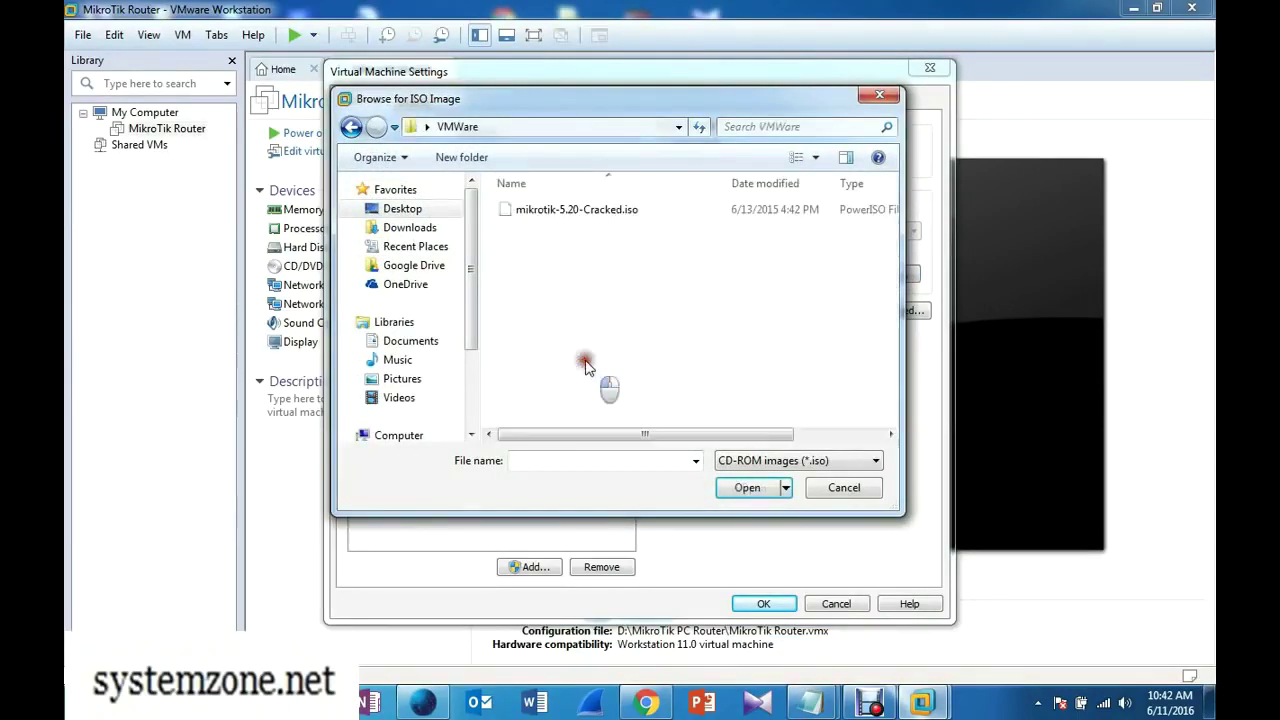
pyautogui.click(585, 210)
pyautogui.click(742, 490)
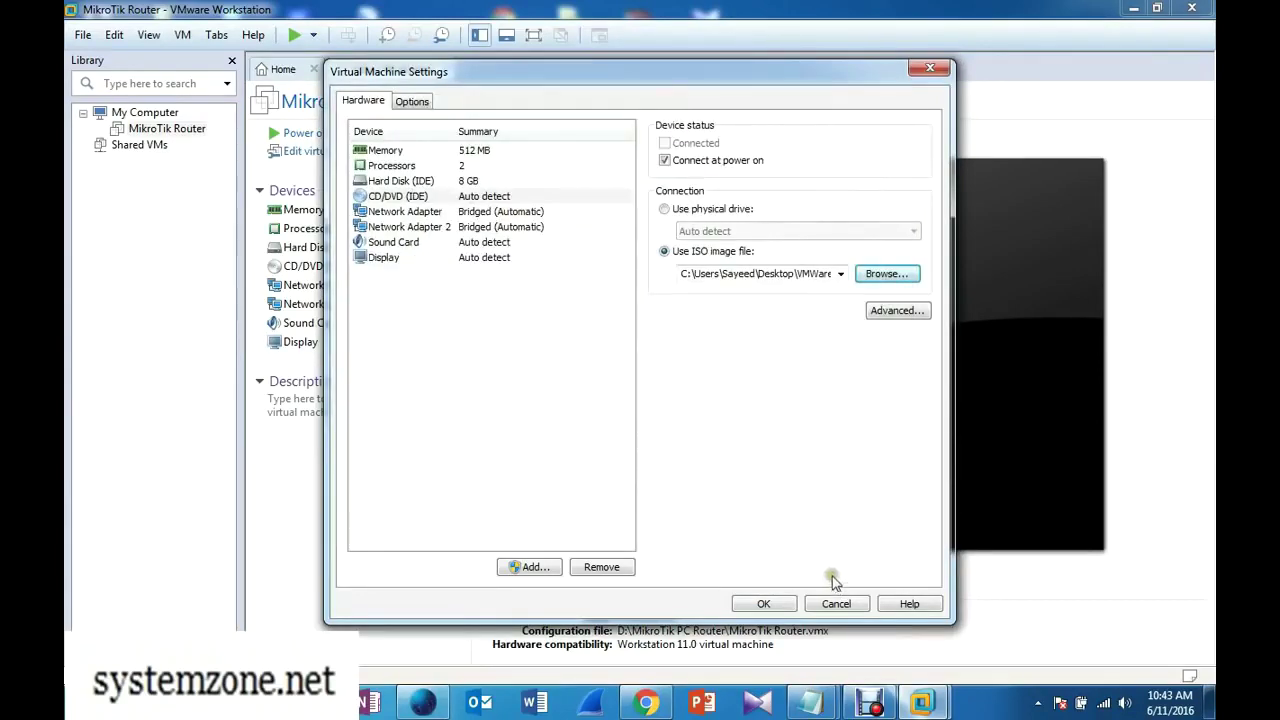
pyautogui.click(765, 604)
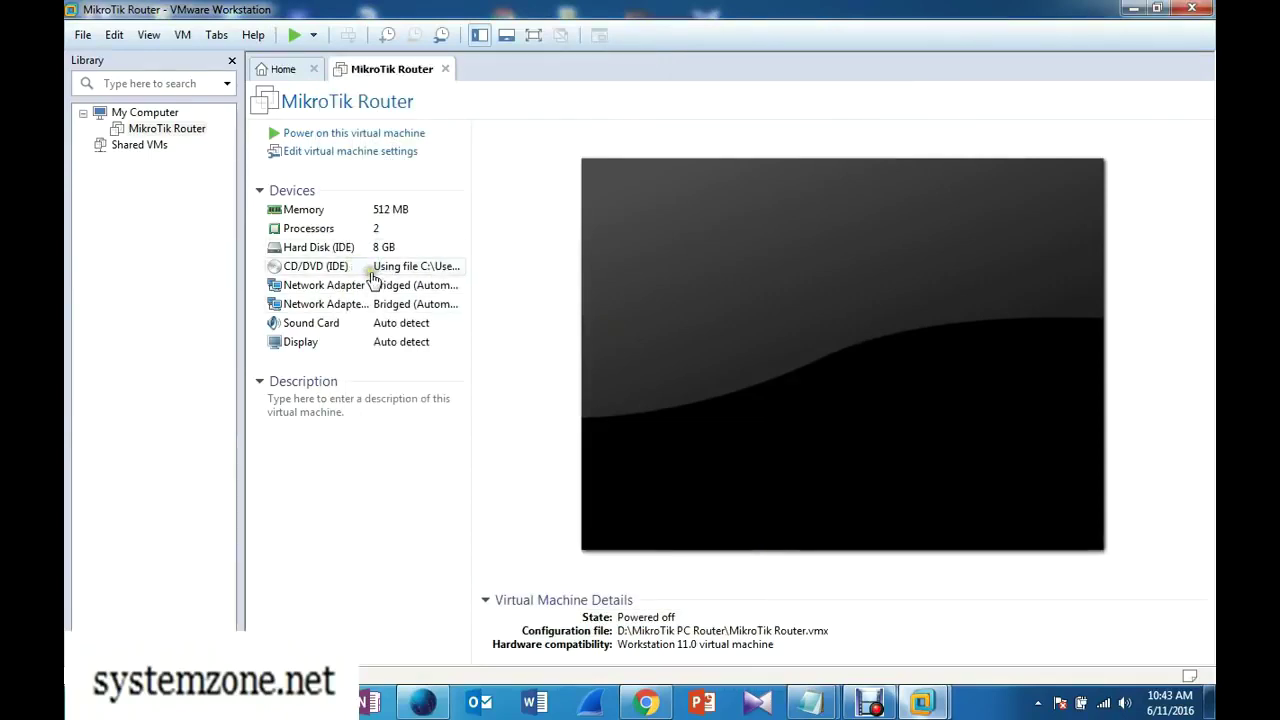
# - Start up the MikroTik Router guest and give its console the input focus
pyautogui.rightClick(166, 132)
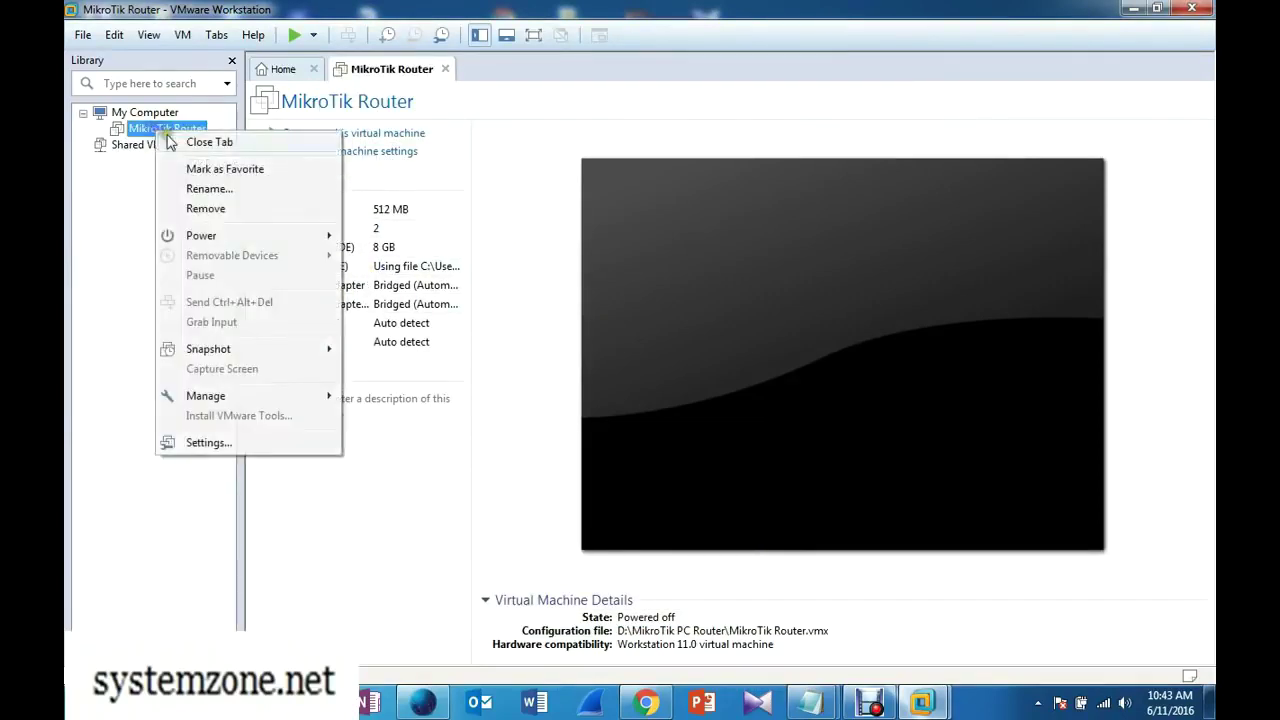
pyautogui.moveTo(289, 236)
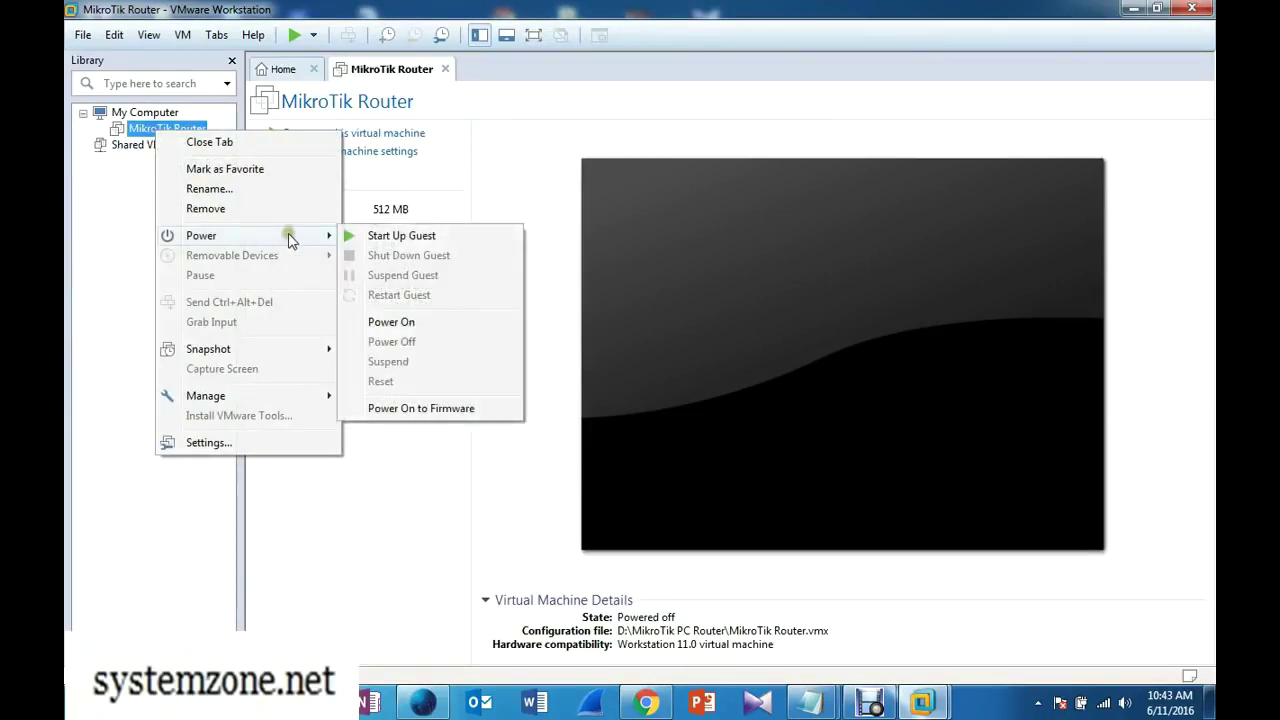
pyautogui.click(397, 240)
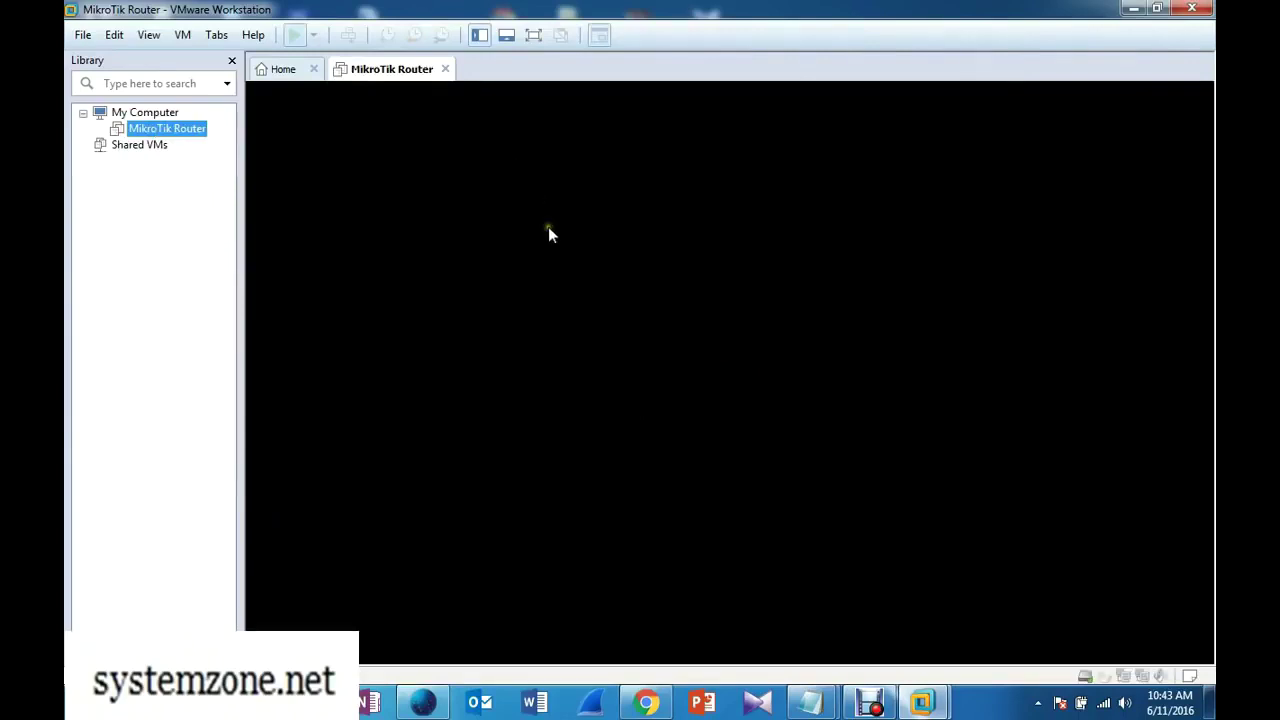
pyautogui.click(560, 260)
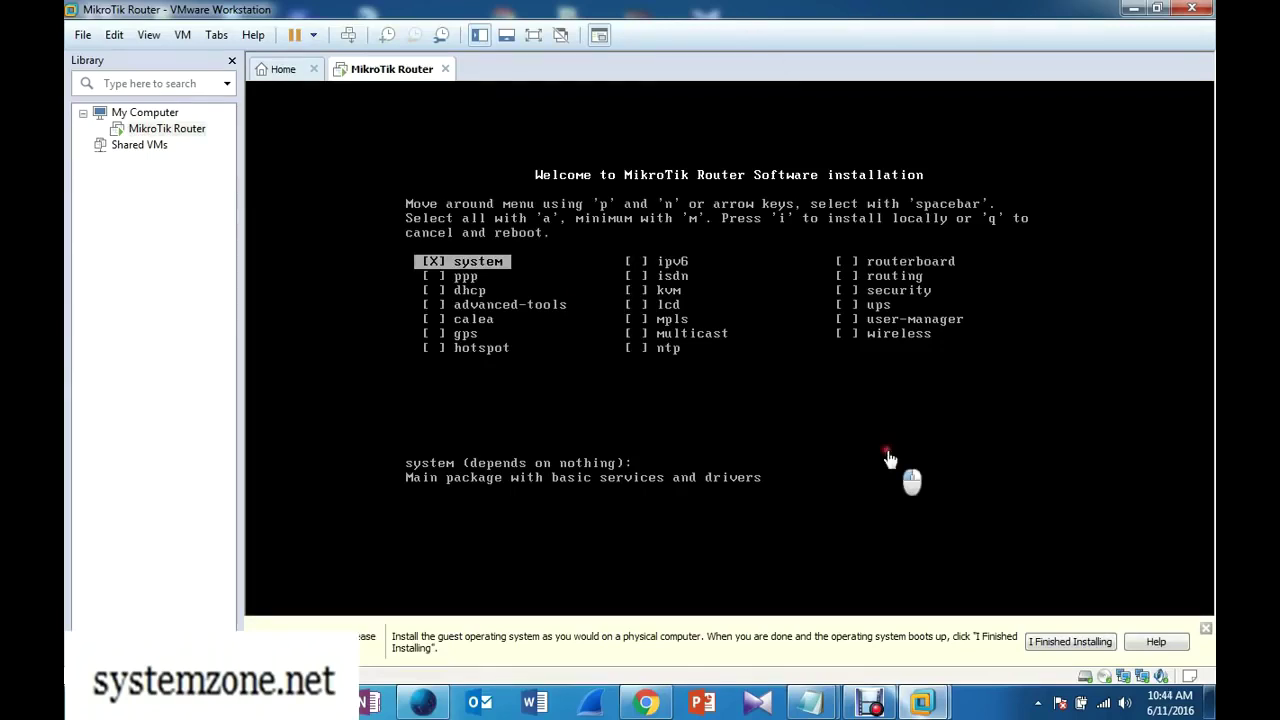
# - Install all MikroTik packages locally without keeping the old configuration, agreeing to erase the disk
pyautogui.press('a')
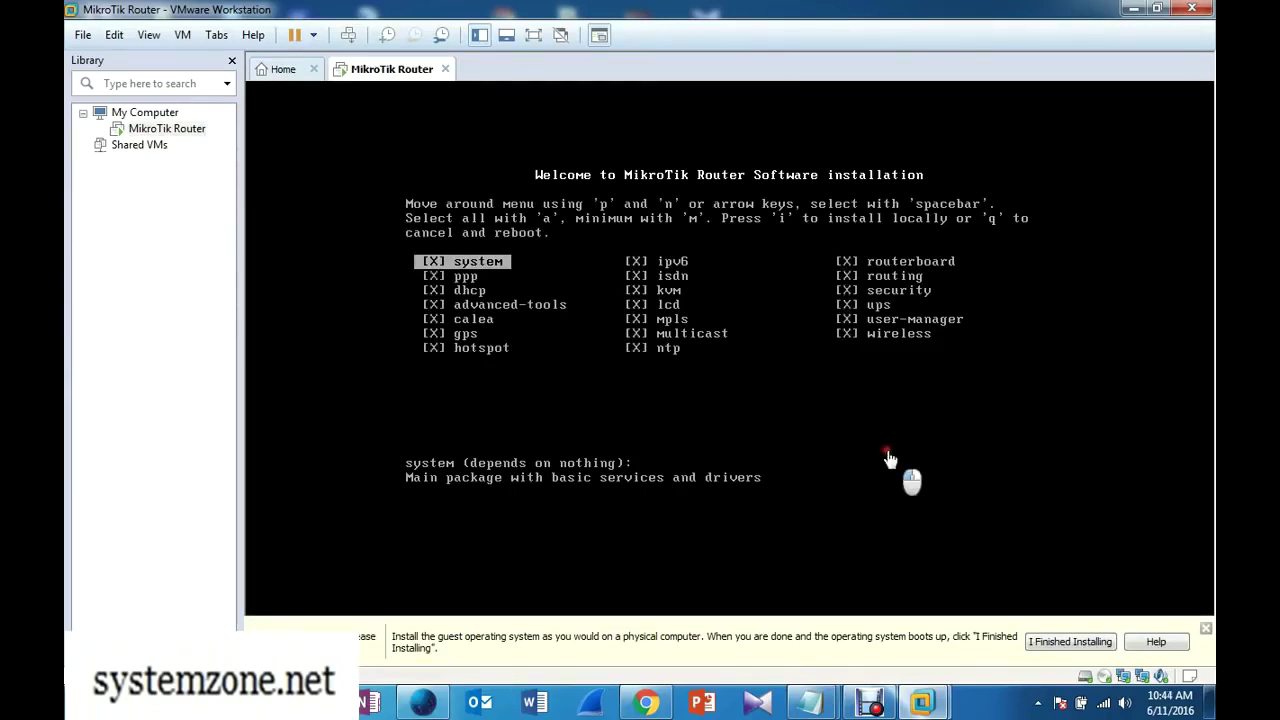
pyautogui.press('i')
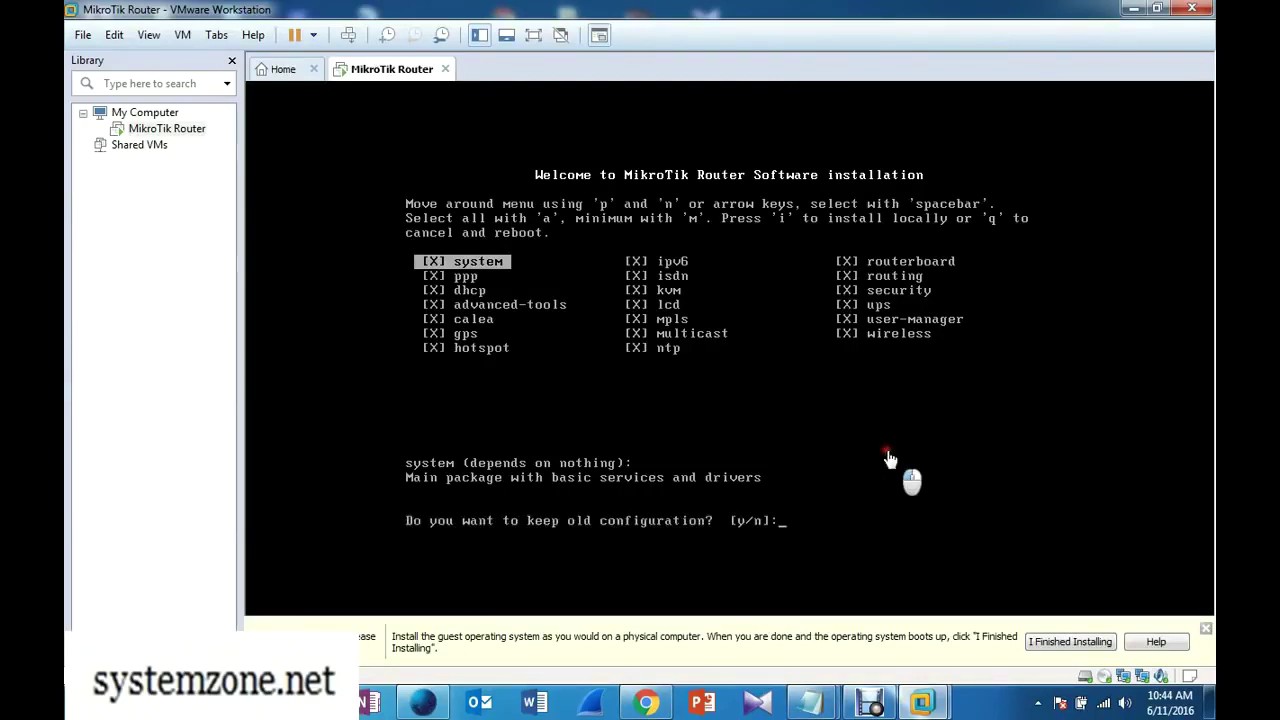
pyautogui.write('n]:')
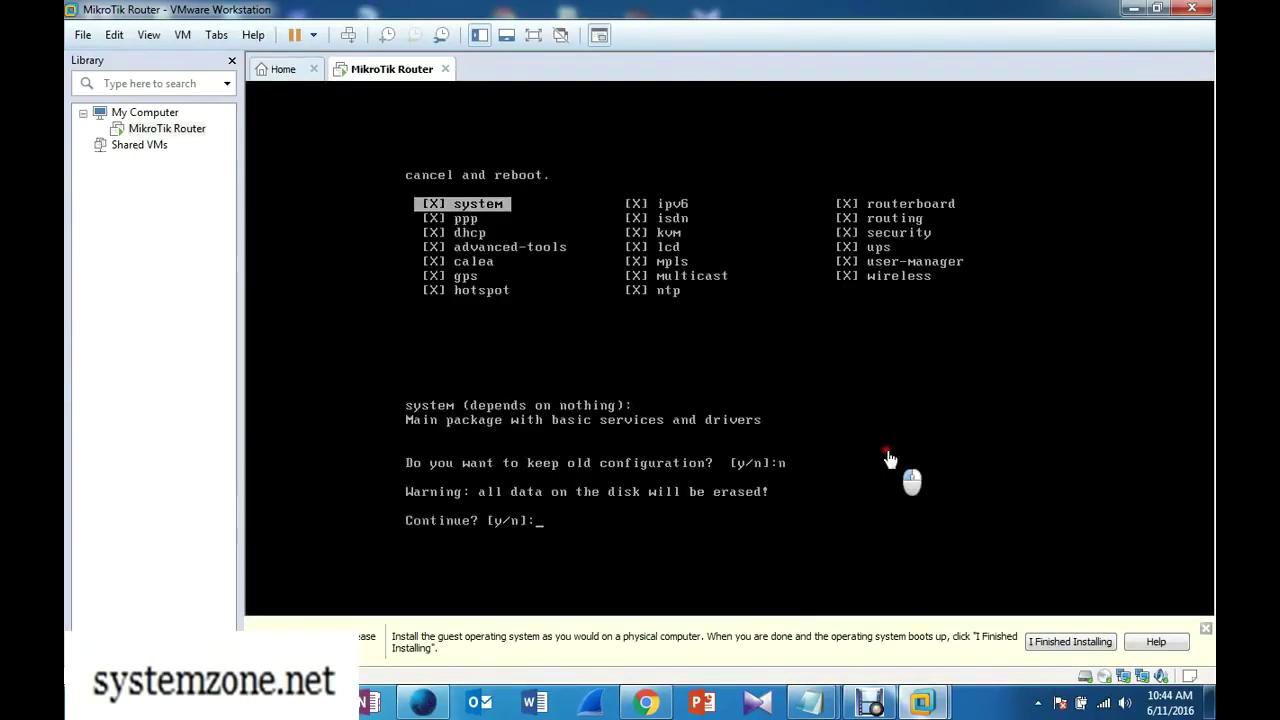
pyautogui.write('y')
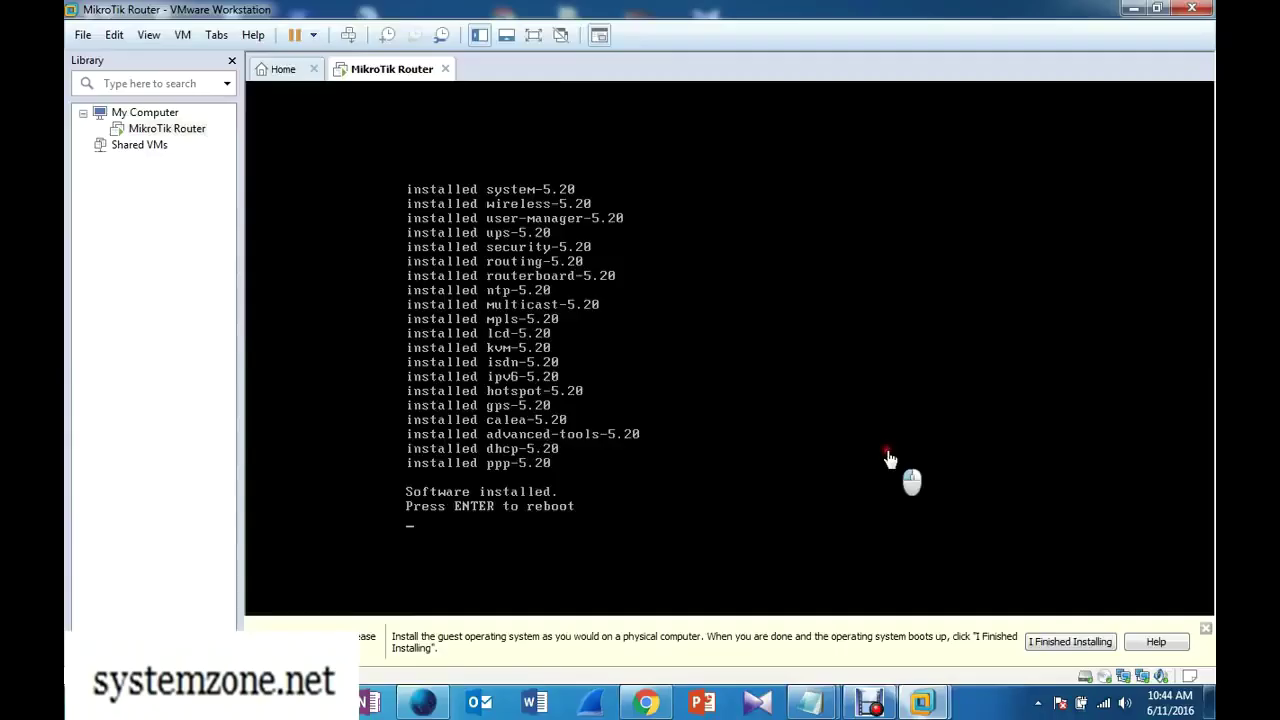
# - Reboot the router after the installation and decline the disk drive error check
pyautogui.press('Return')
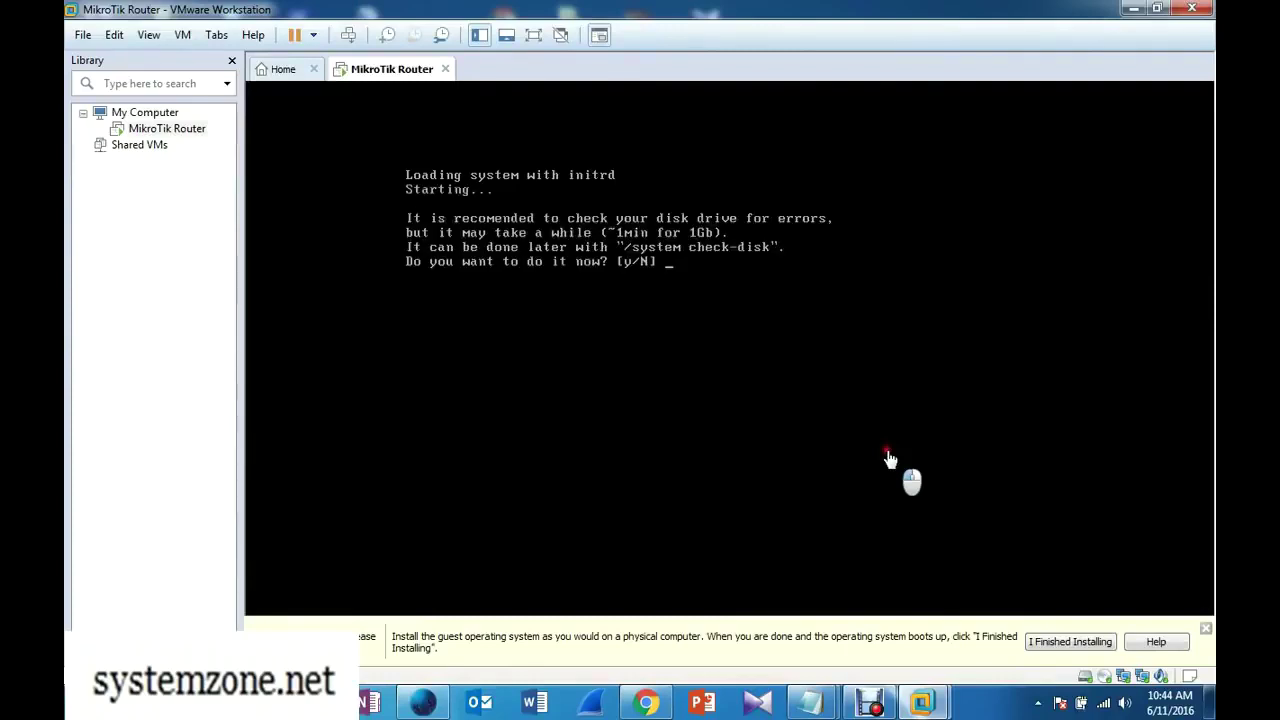
pyautogui.press('n')
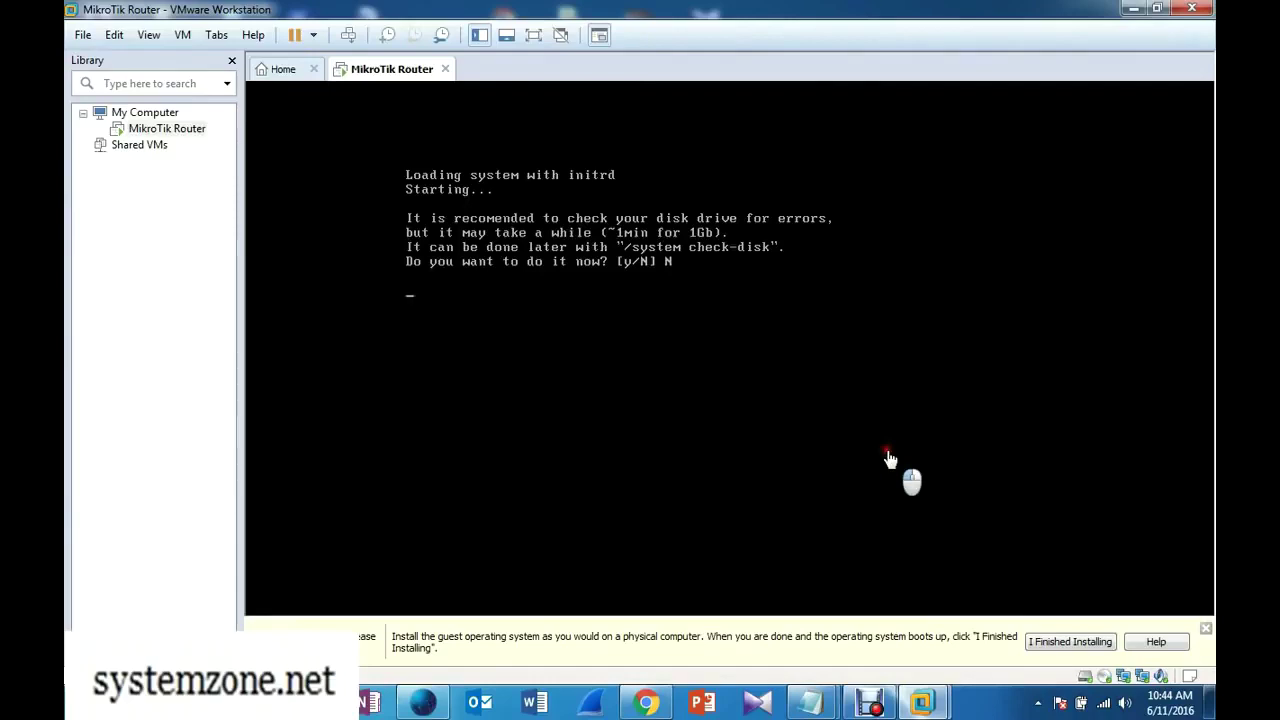